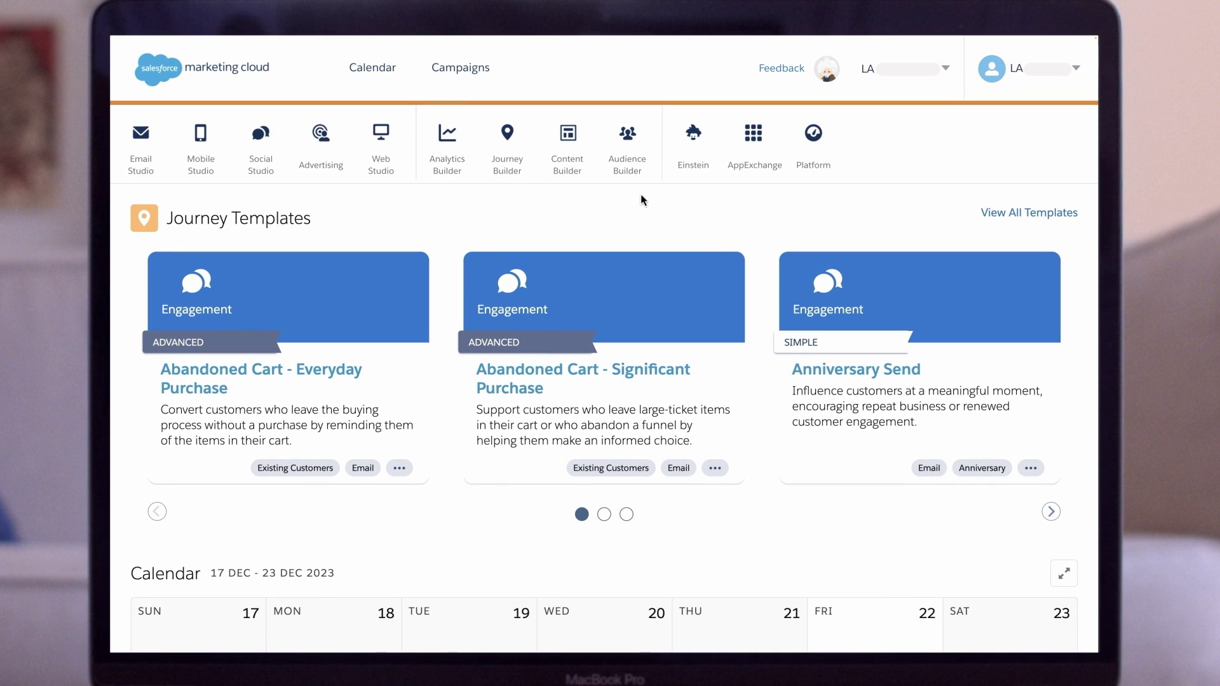
- From Contact Builder's Data Extensions list, start a new data extension, keeping Create from New
mouse_move(644, 175)
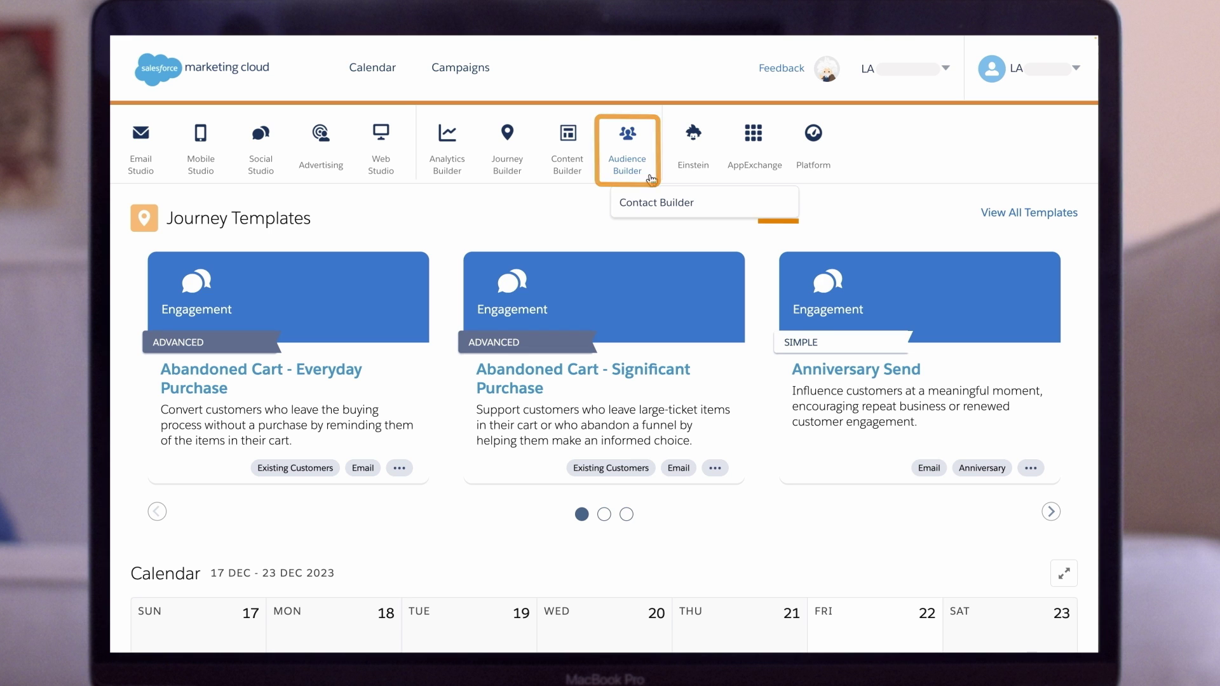
click(711, 204)
click(634, 66)
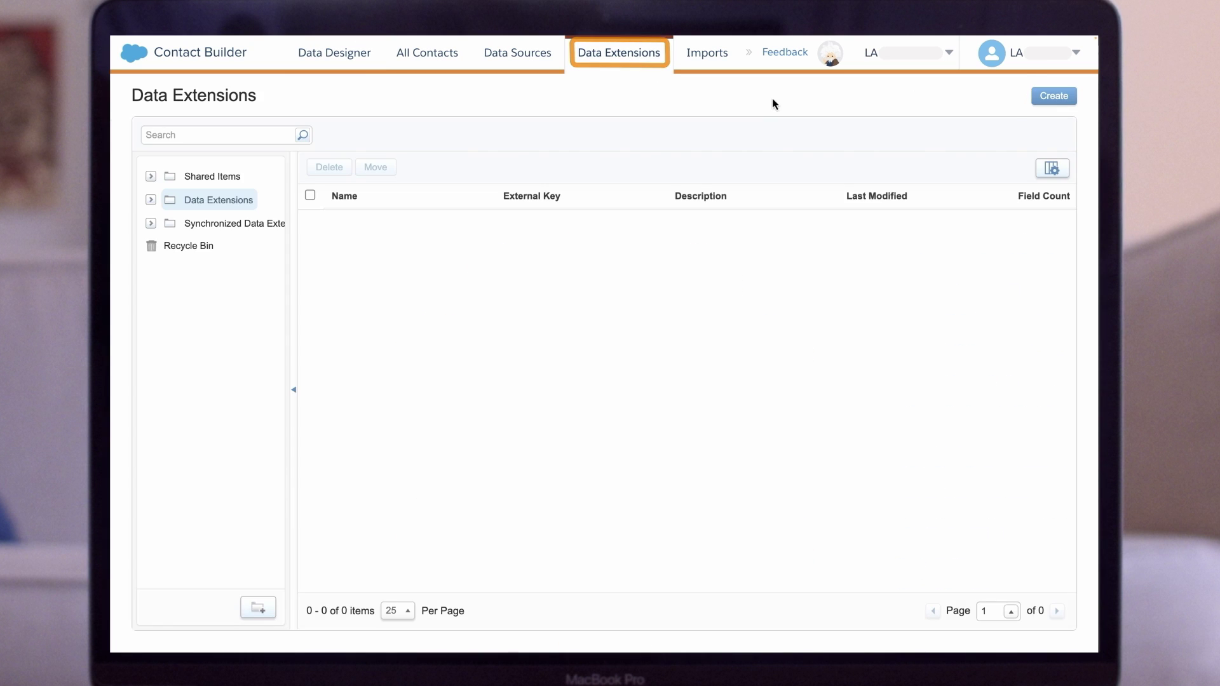
click(1034, 100)
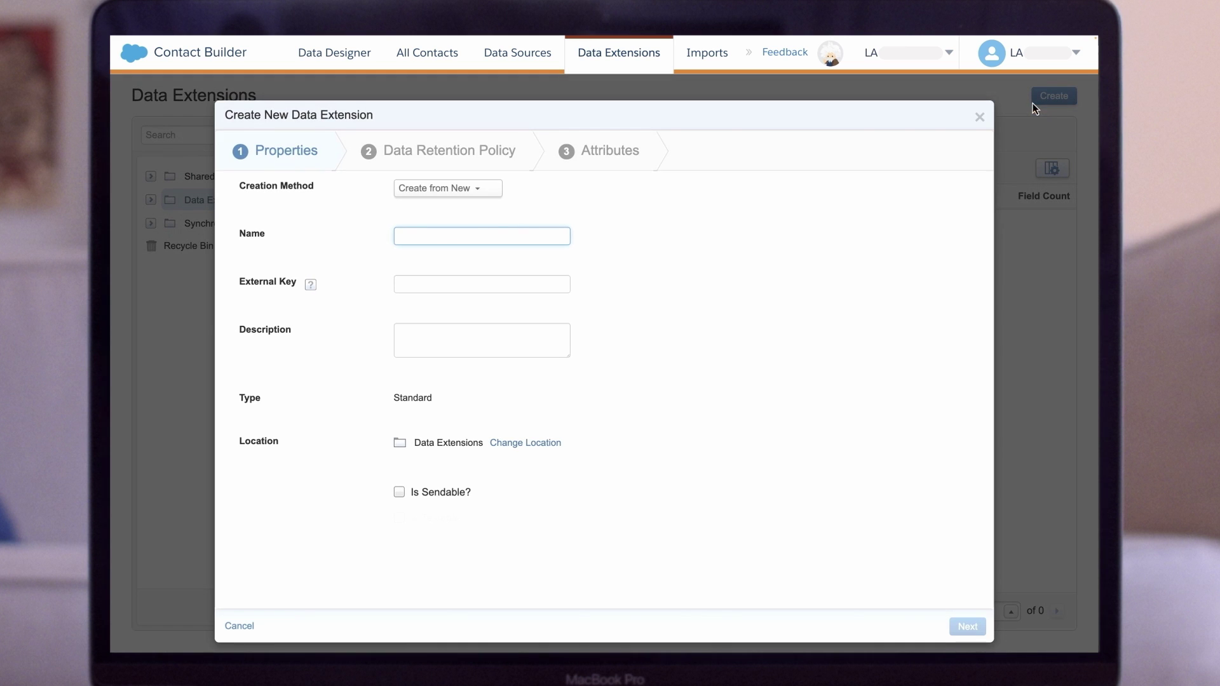
click(496, 199)
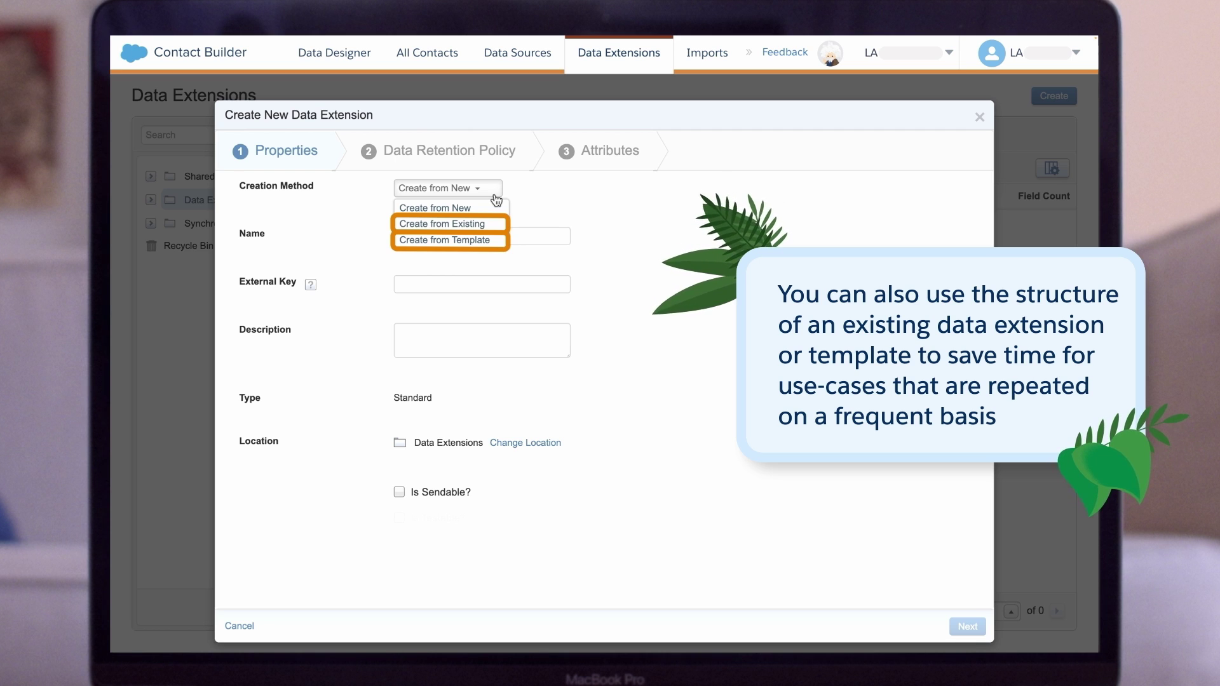
click(597, 352)
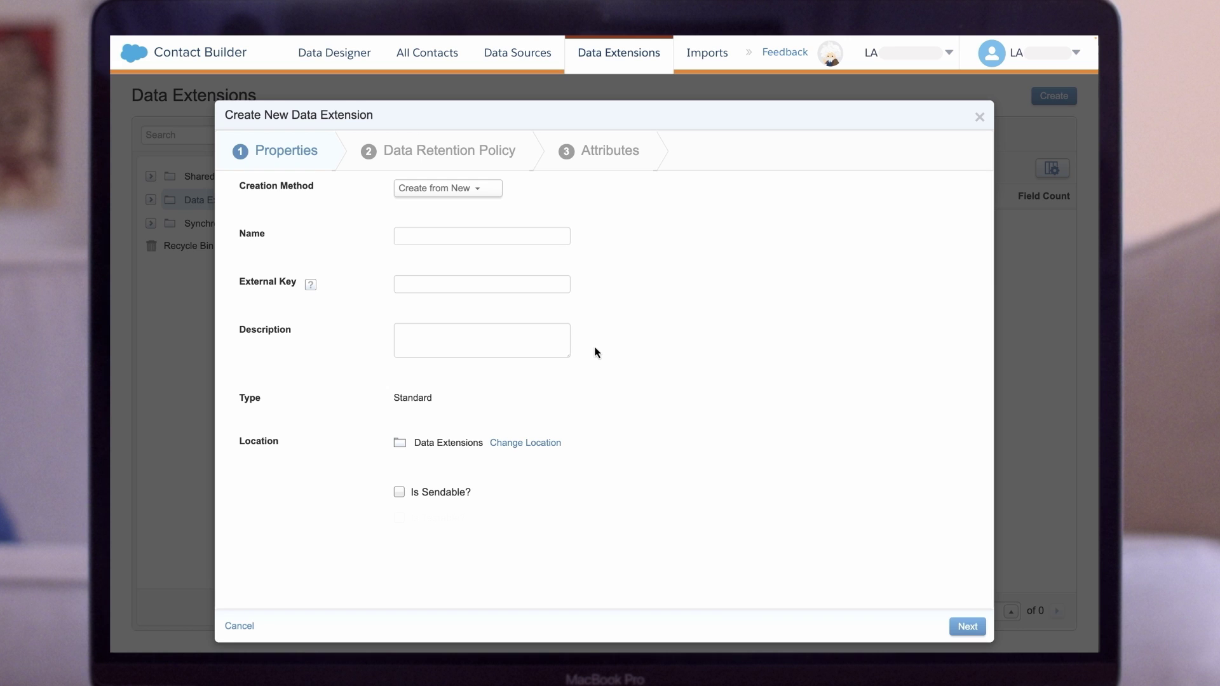
- Name the data extension F_03A-EOO-NEWSLETTER-DEC23, describe it 'Newsletter Dec 2023', and keep its location
text(F_03A-EOO-NEW)
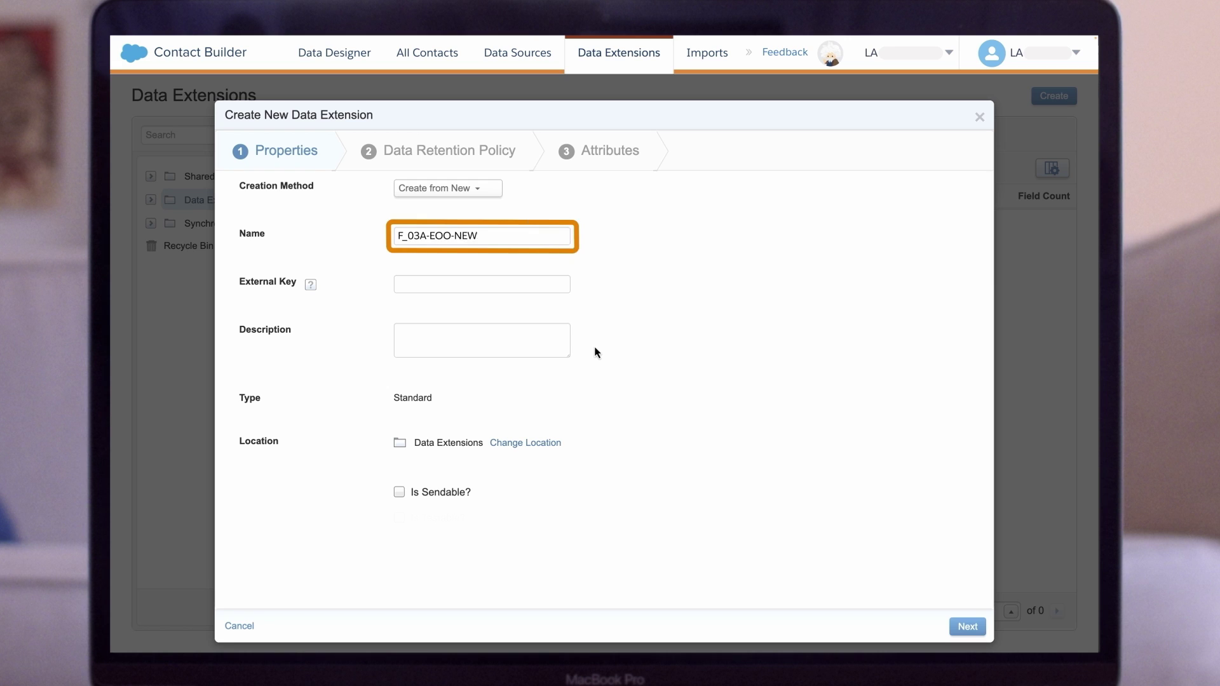
text(Newsletter Dec 2023)
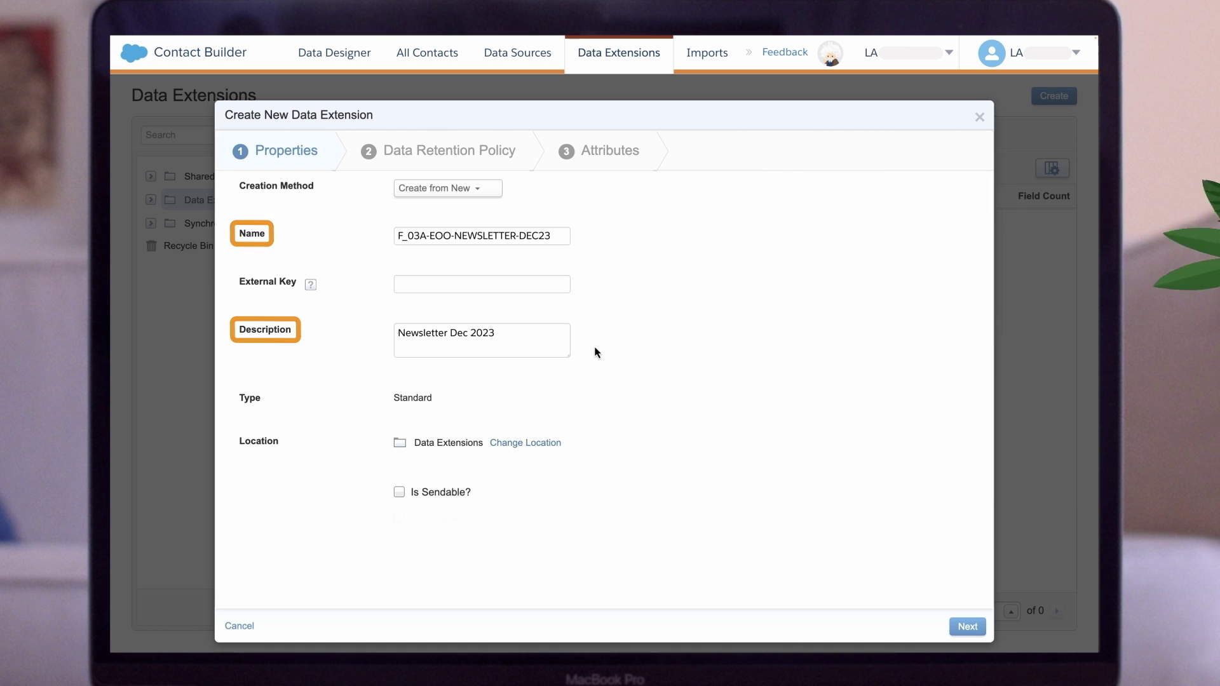
click(554, 449)
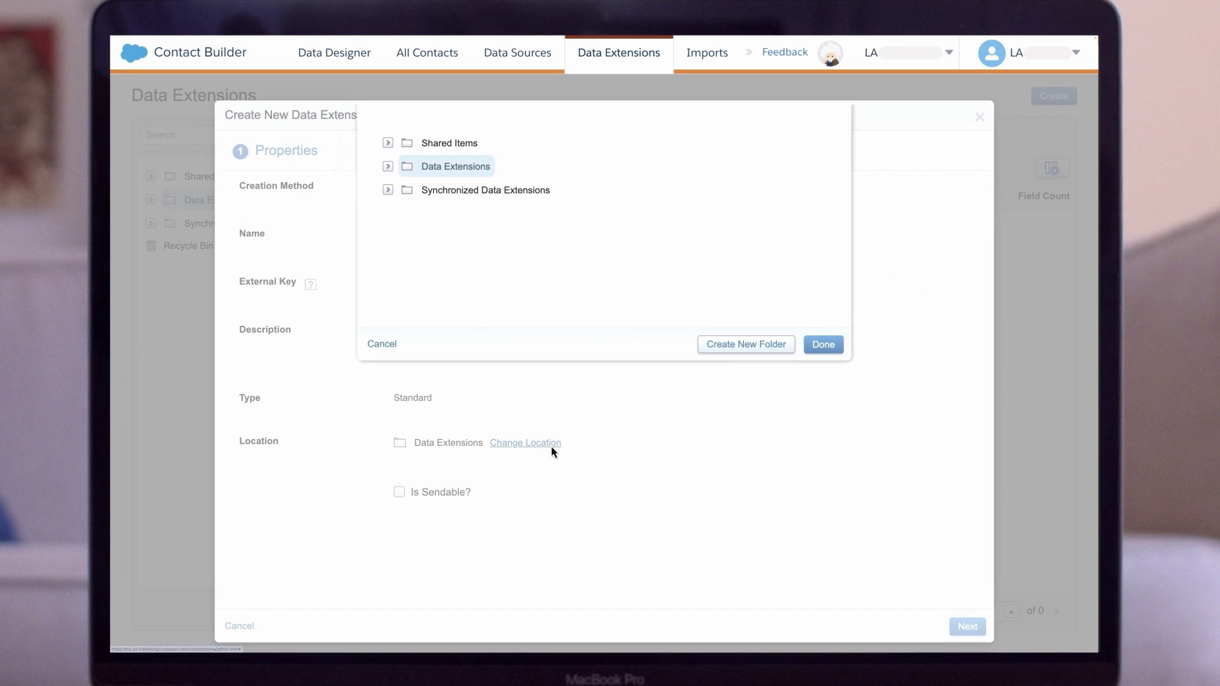
click(388, 167)
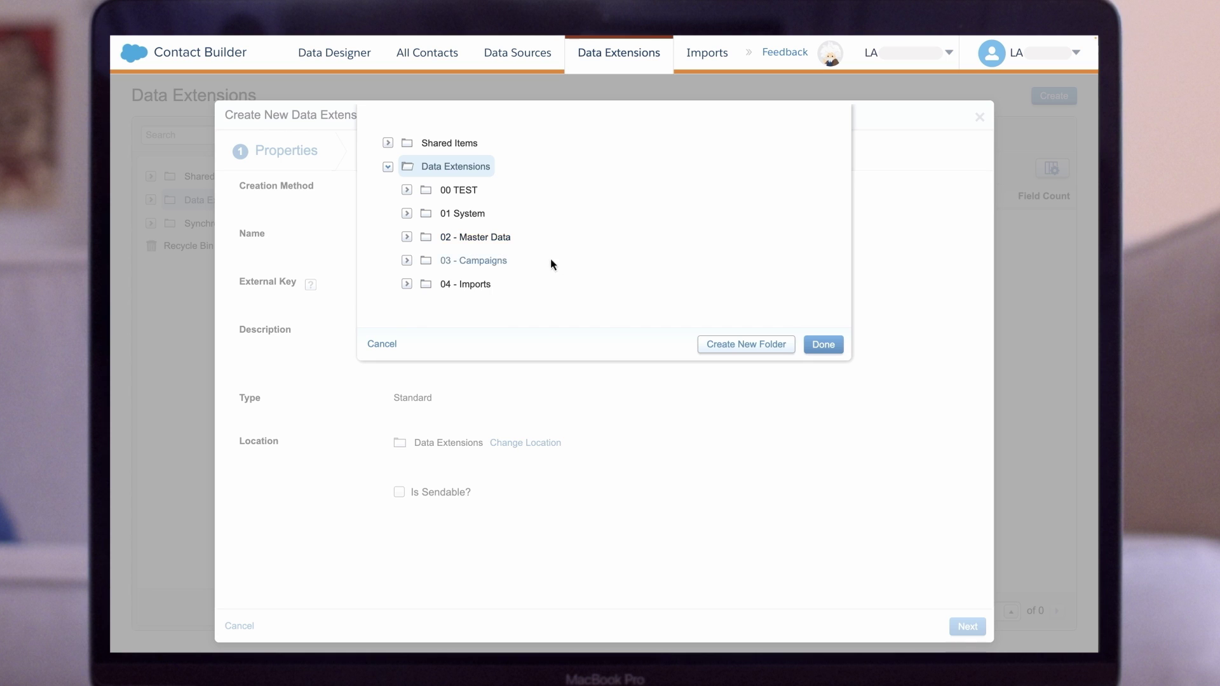
scroll(543, 267, down, 1)
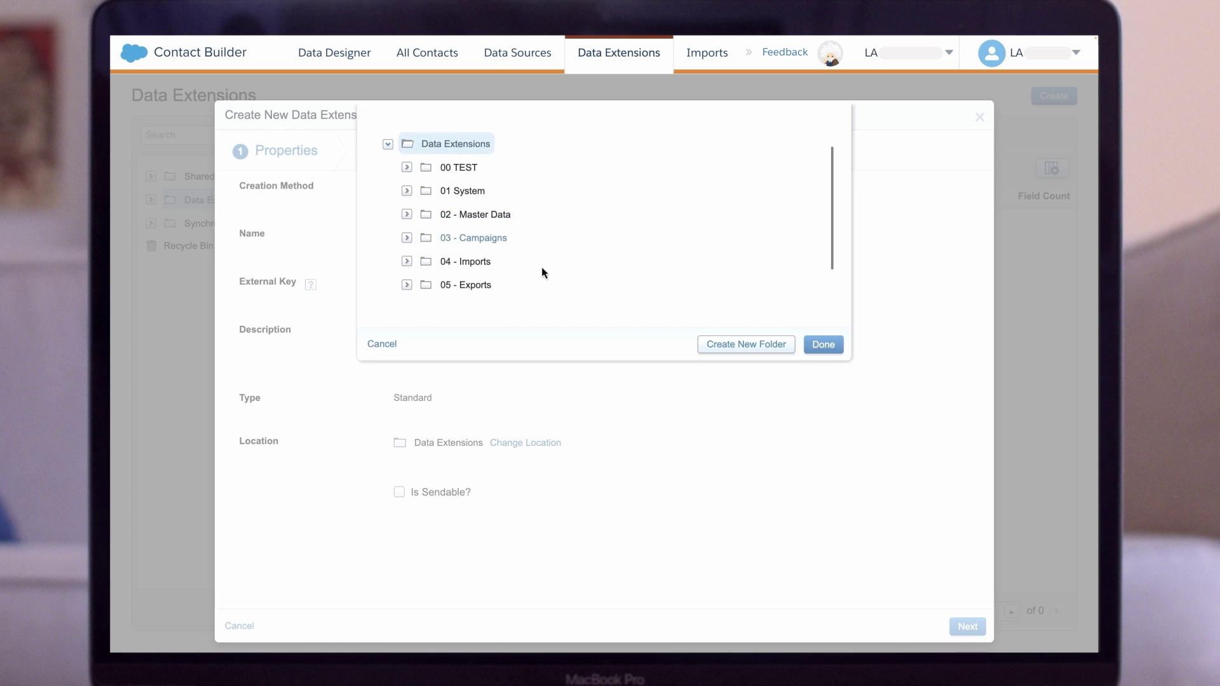
click(498, 236)
click(406, 233)
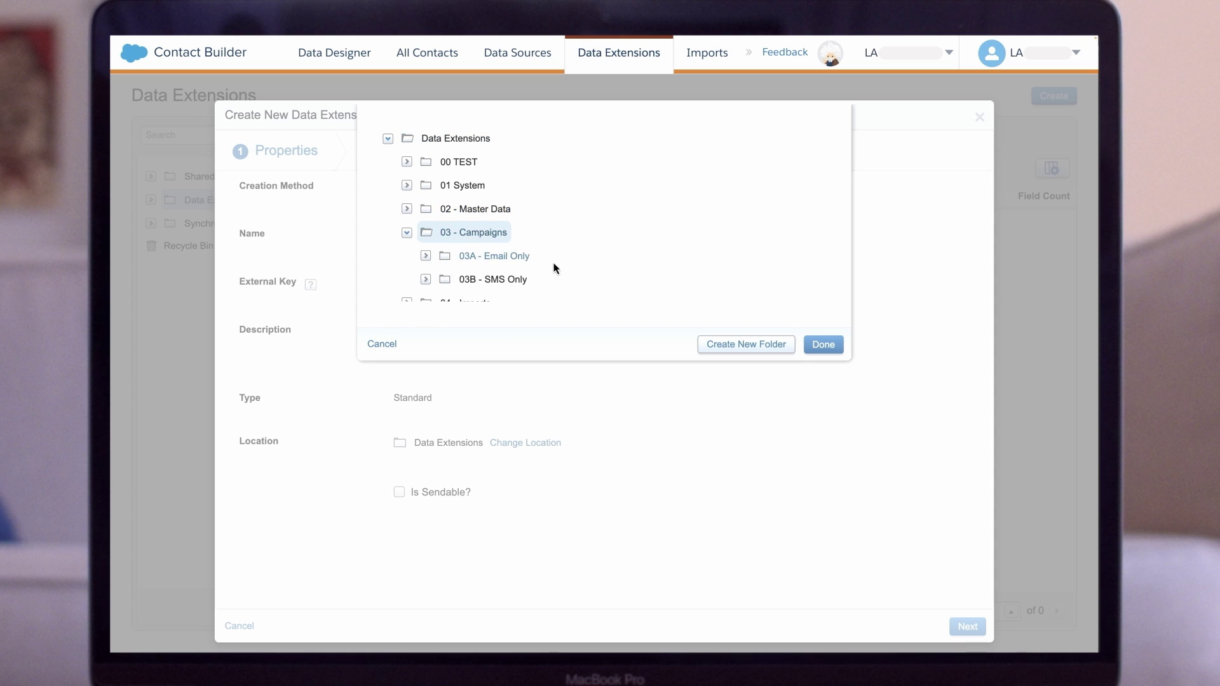
scroll(554, 268, down, 3)
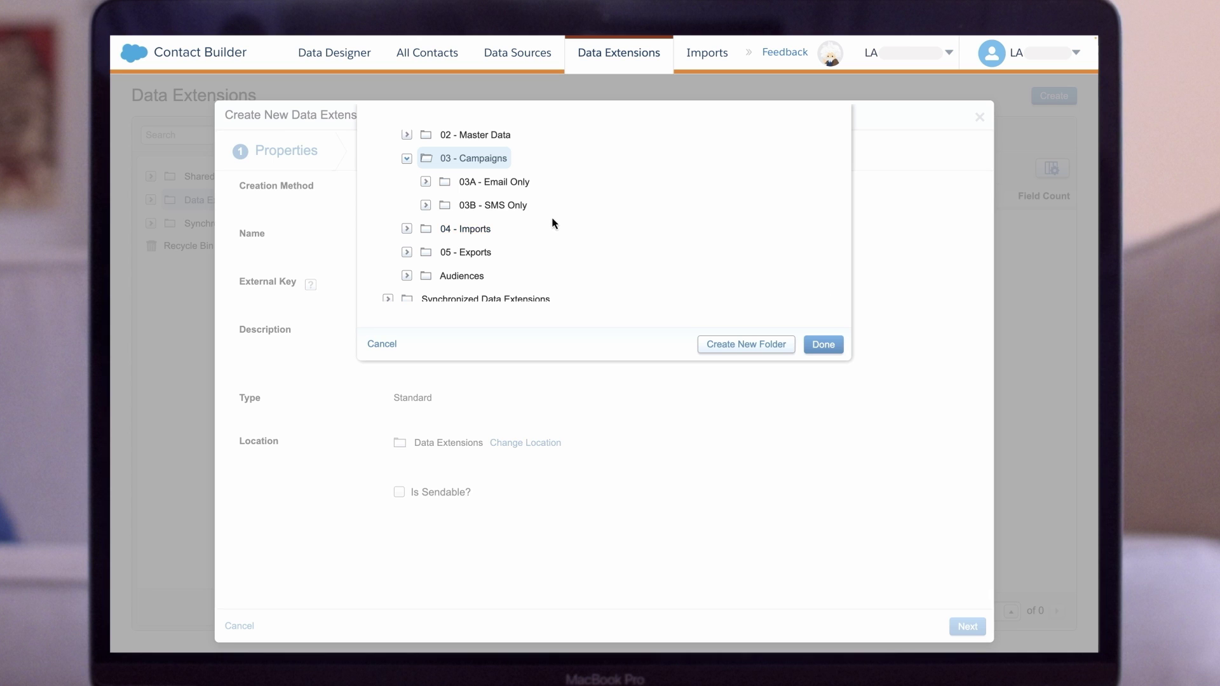
click(531, 492)
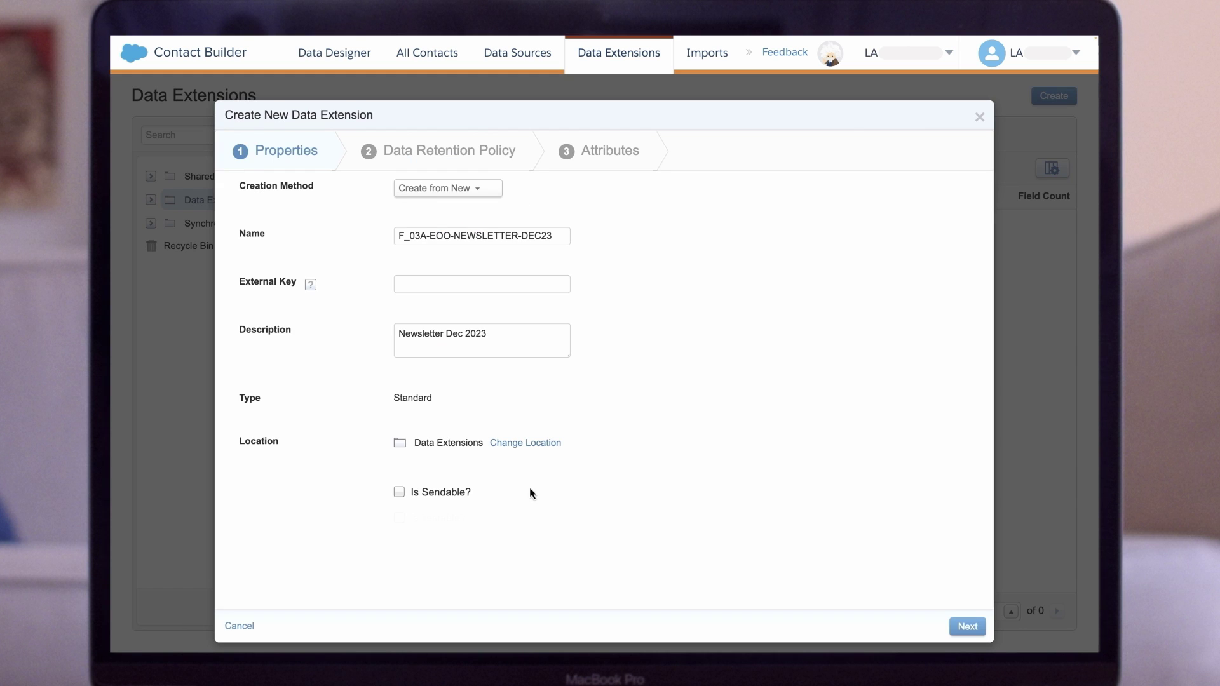
- Mark the data extension sendable and testable, then advance to data retention
click(400, 492)
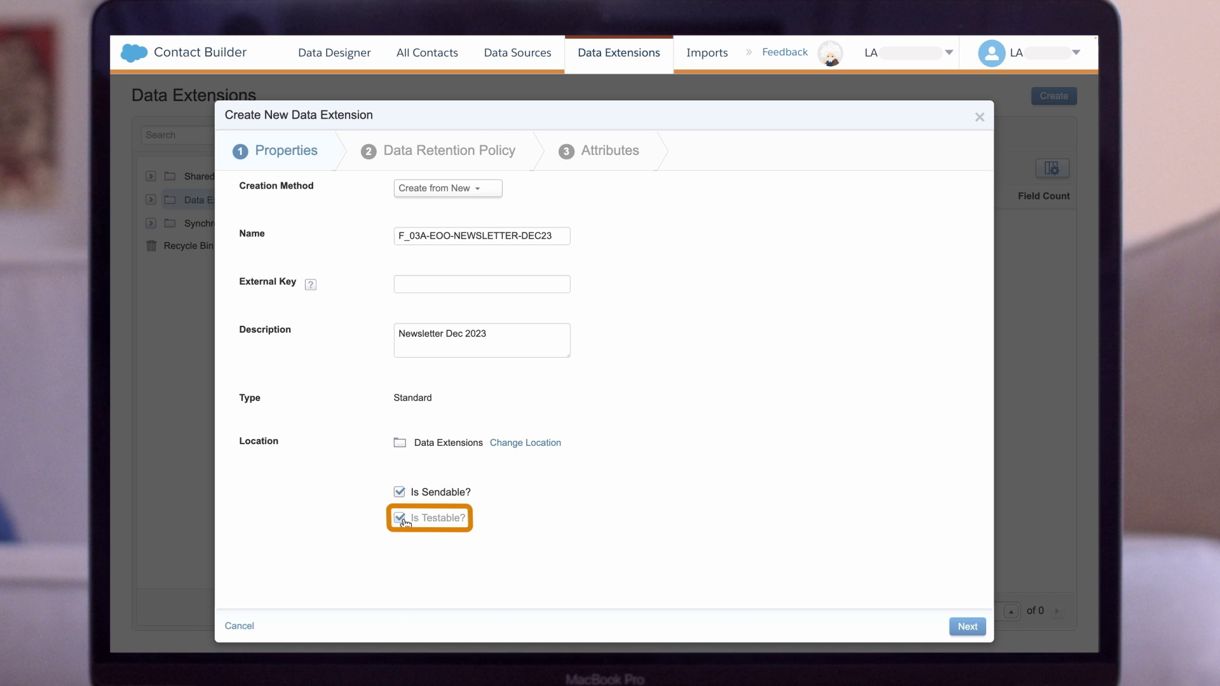
click(401, 518)
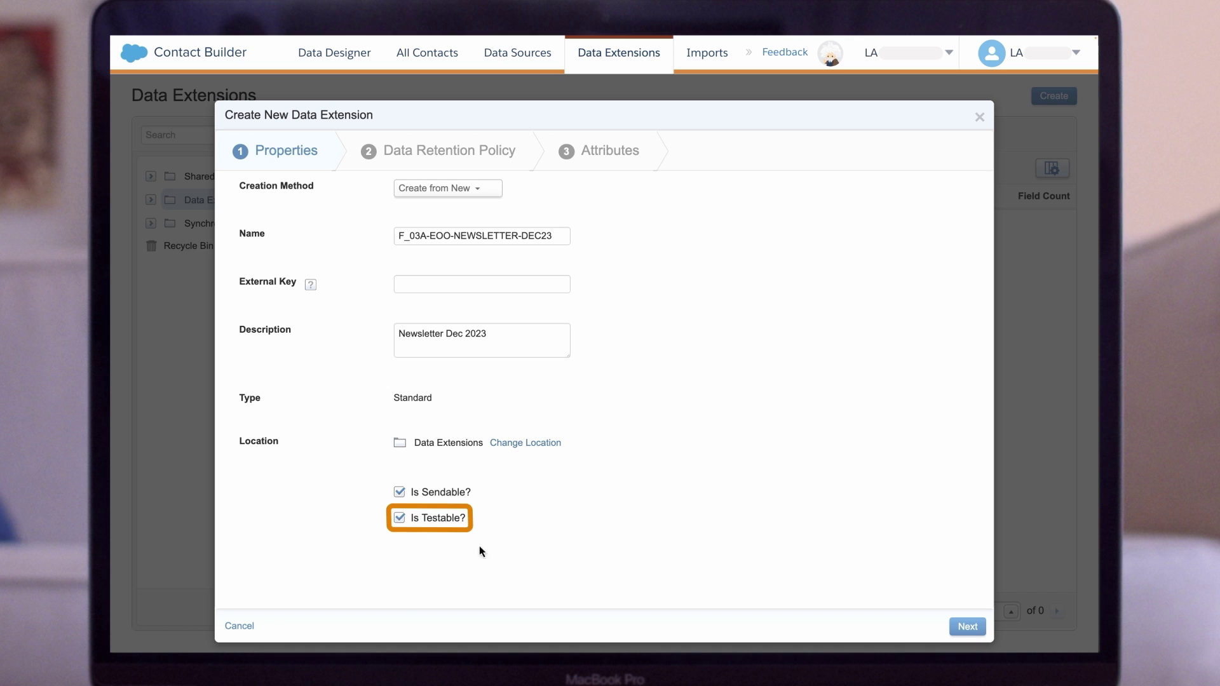
click(968, 627)
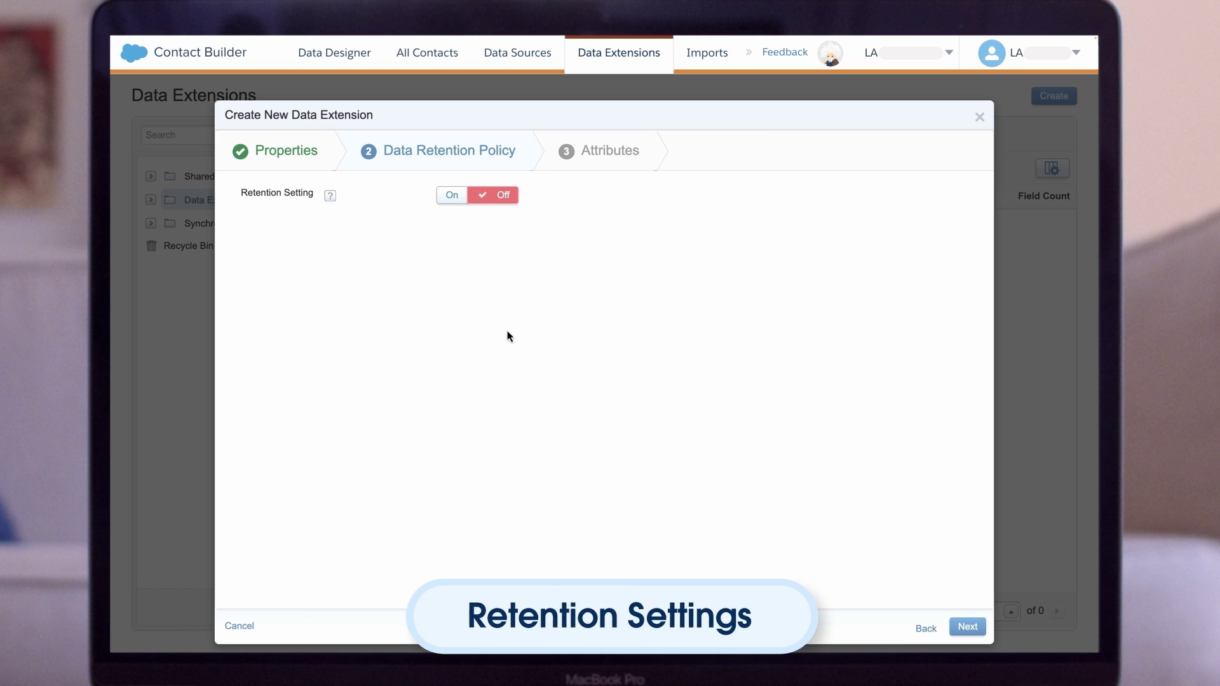
- Turn retention on, deleting individual records after 6 days, and move on to attributes
click(444, 198)
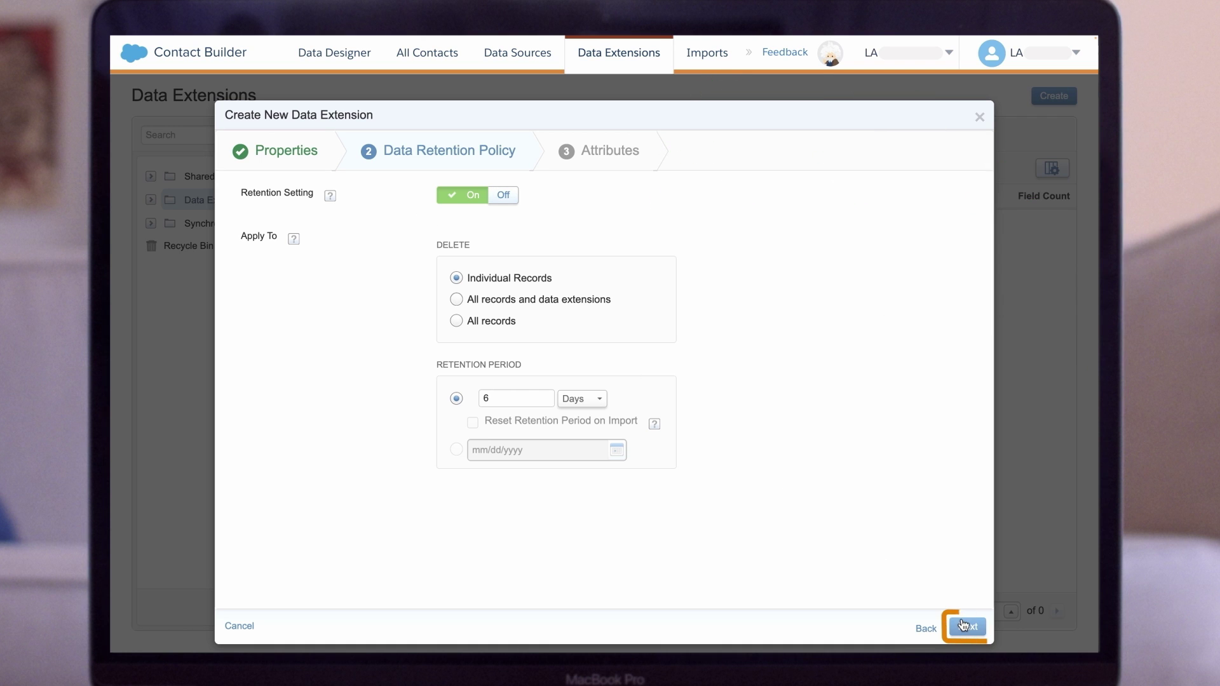
click(964, 626)
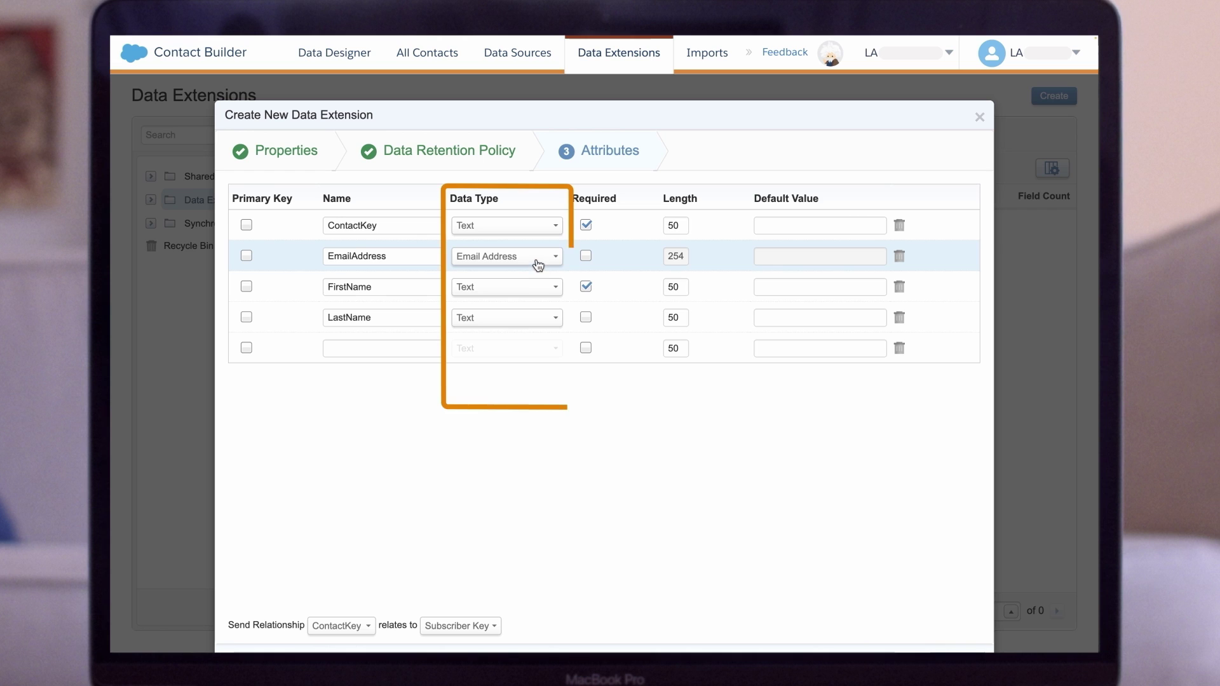
- Keep EmailAddress as Email Address data type and make ContactKey the primary key
click(538, 261)
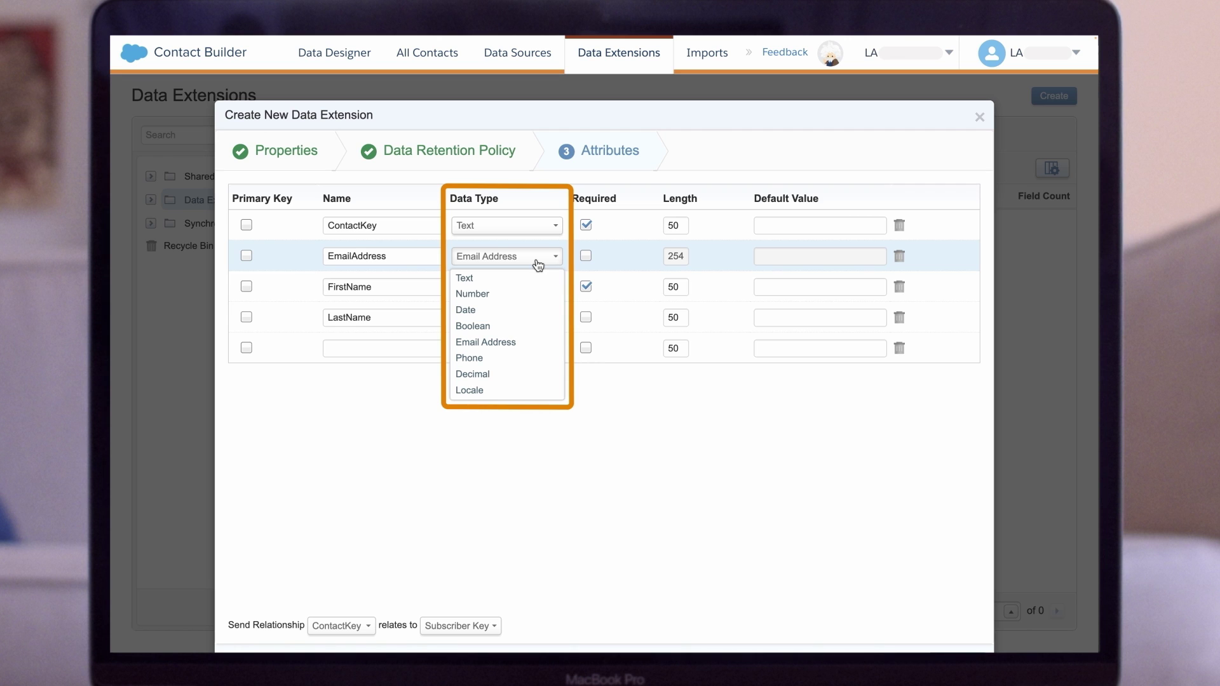
click(538, 264)
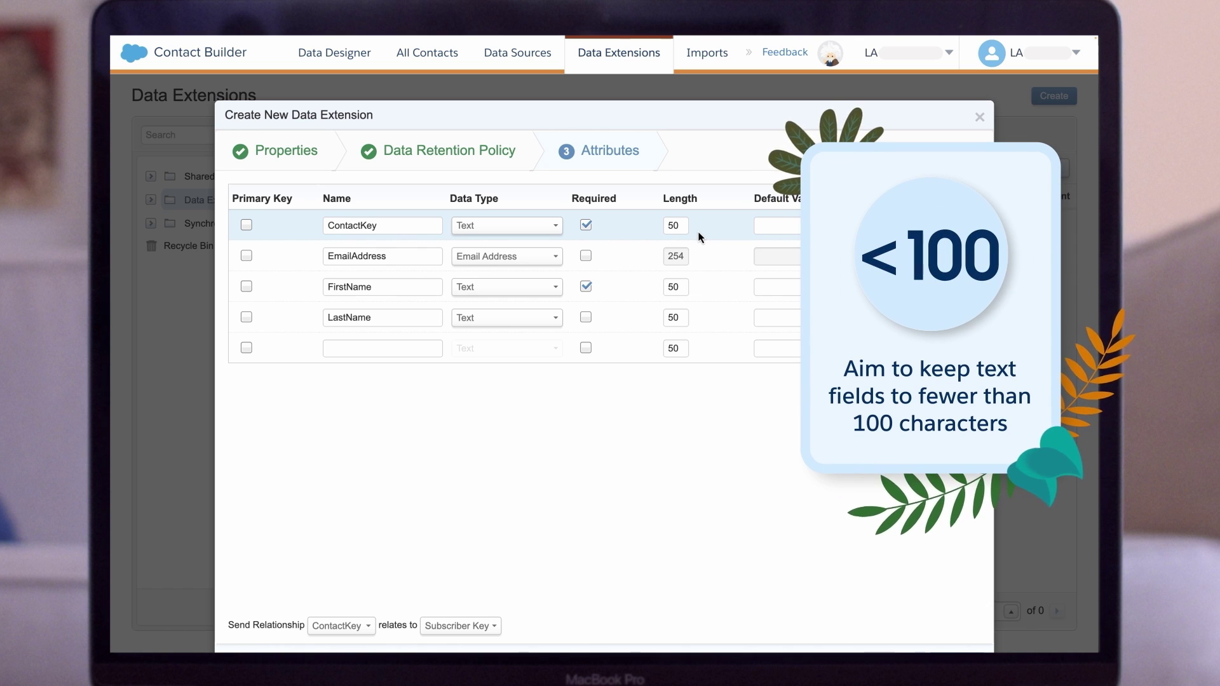
click(247, 227)
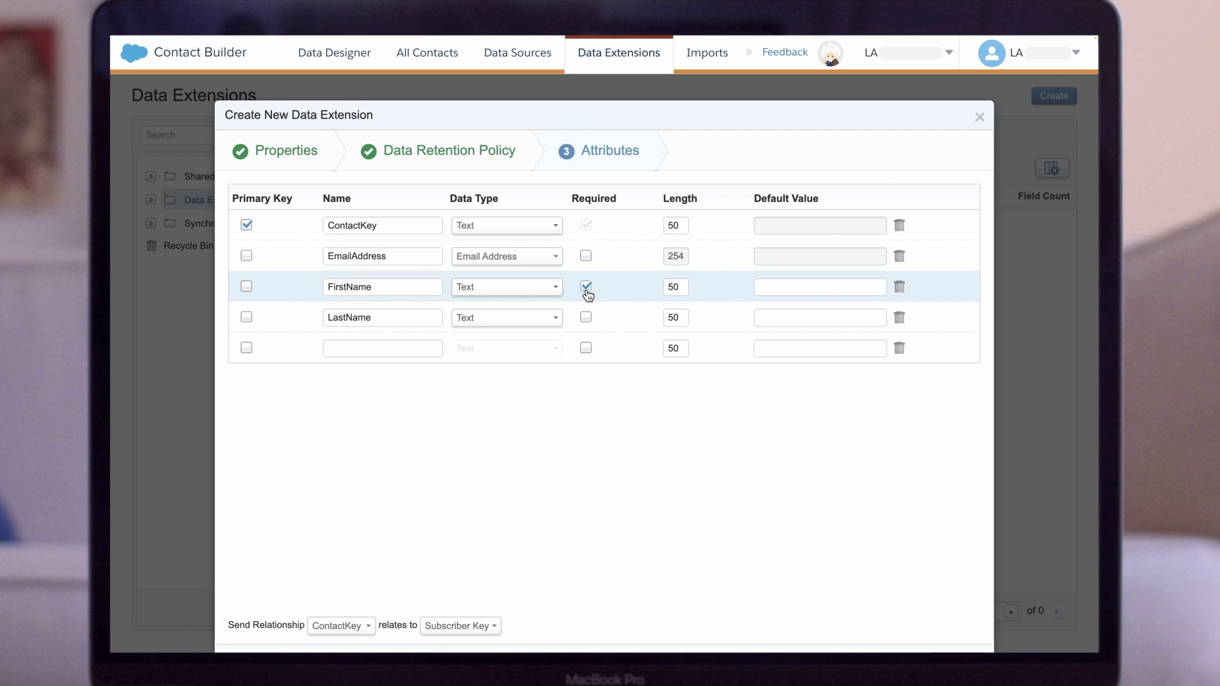
- Make FirstName optional with the default value 'Valued Customer'
click(585, 287)
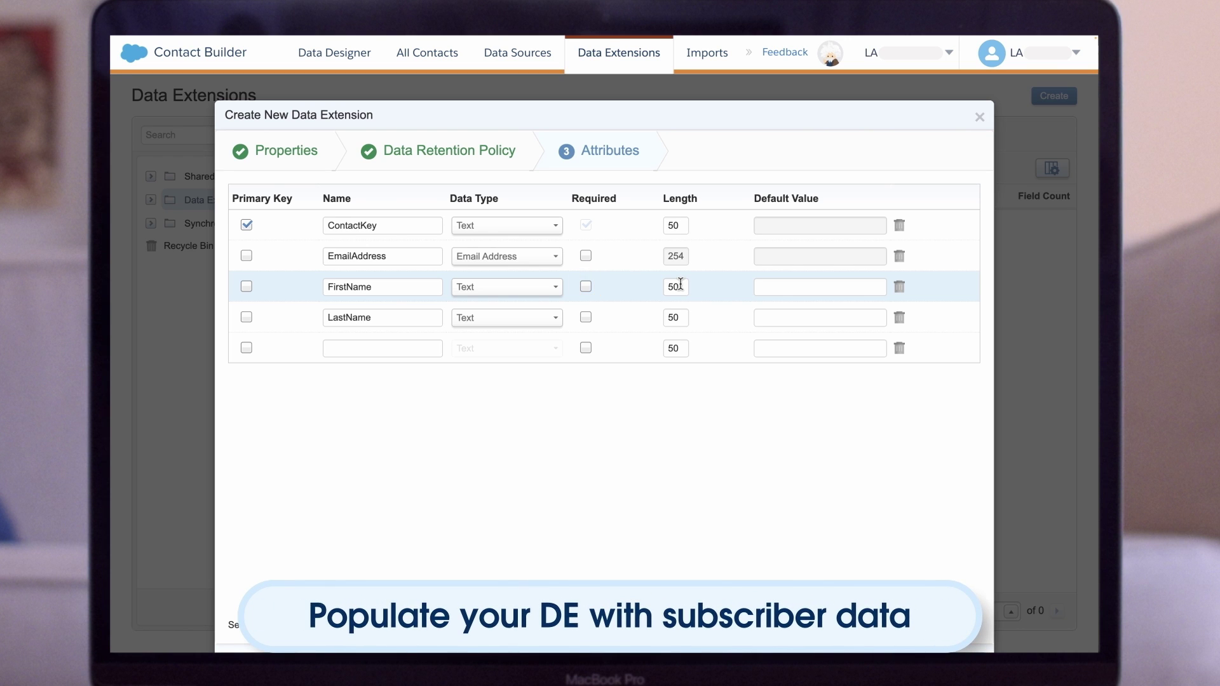
click(762, 285)
text(Valued C)
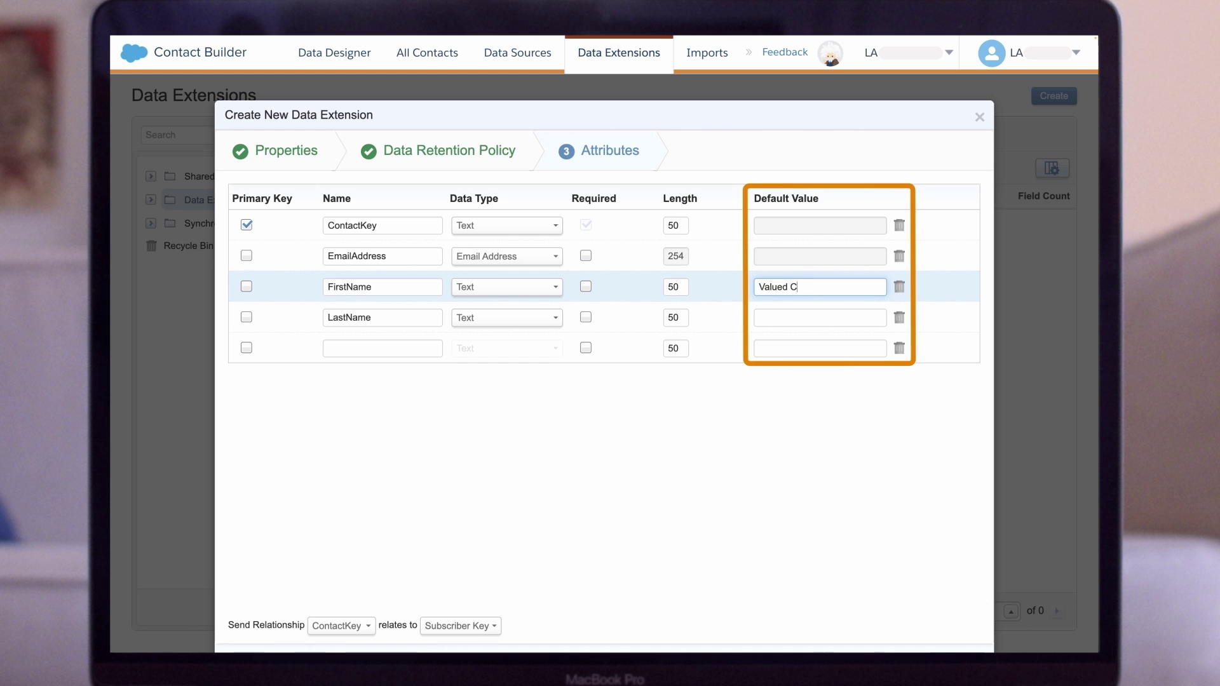
text(ustomer)
click(718, 391)
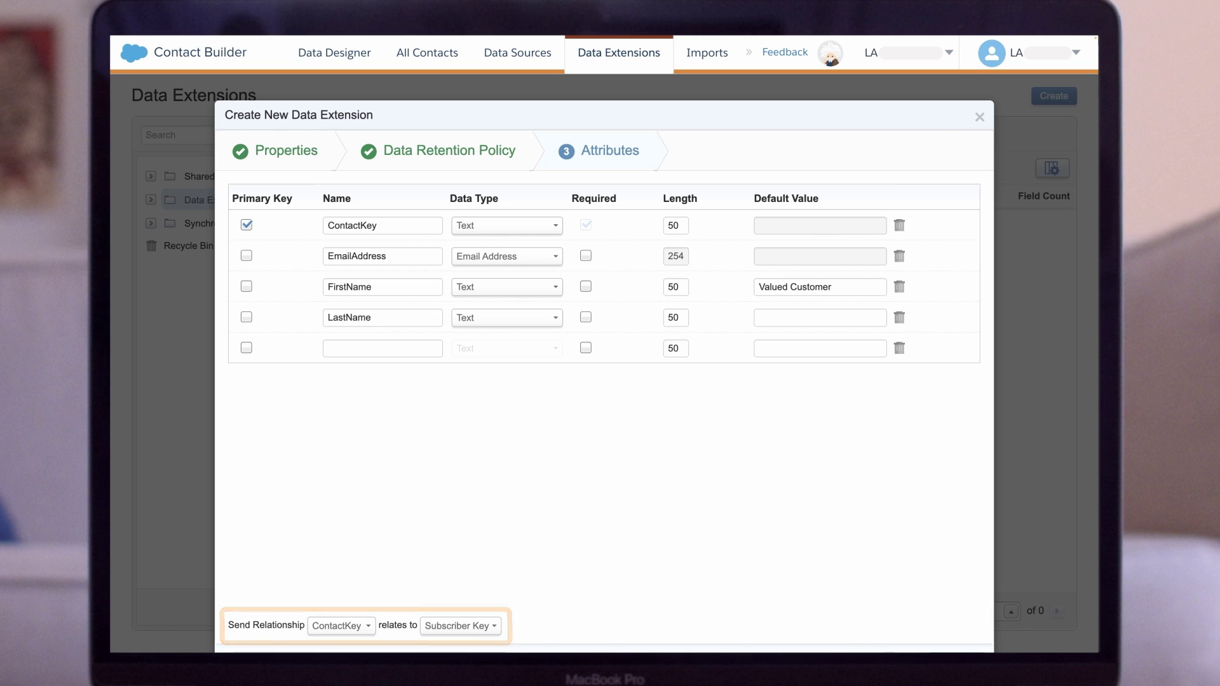
- Relate ContactKey to Subscriber Key for sending and complete the data extension
click(368, 626)
scroll(373, 629, down, 2)
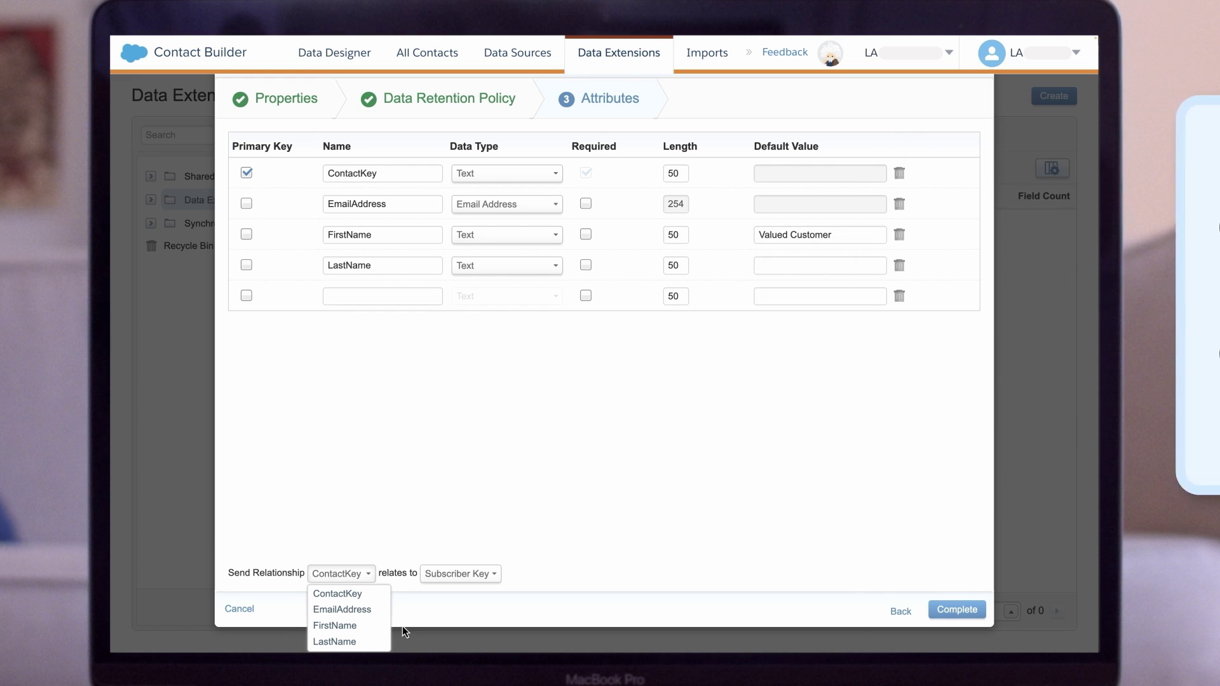
click(402, 627)
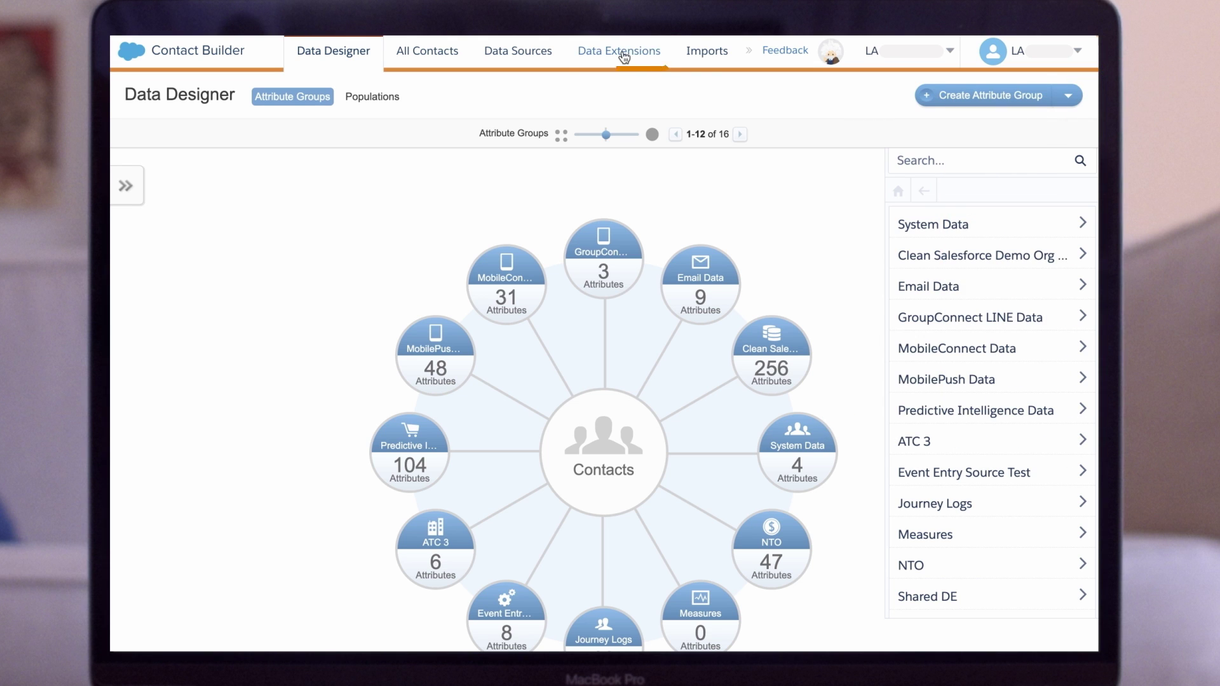
- Switch from the Data Designer to the Data Extensions list
click(623, 53)
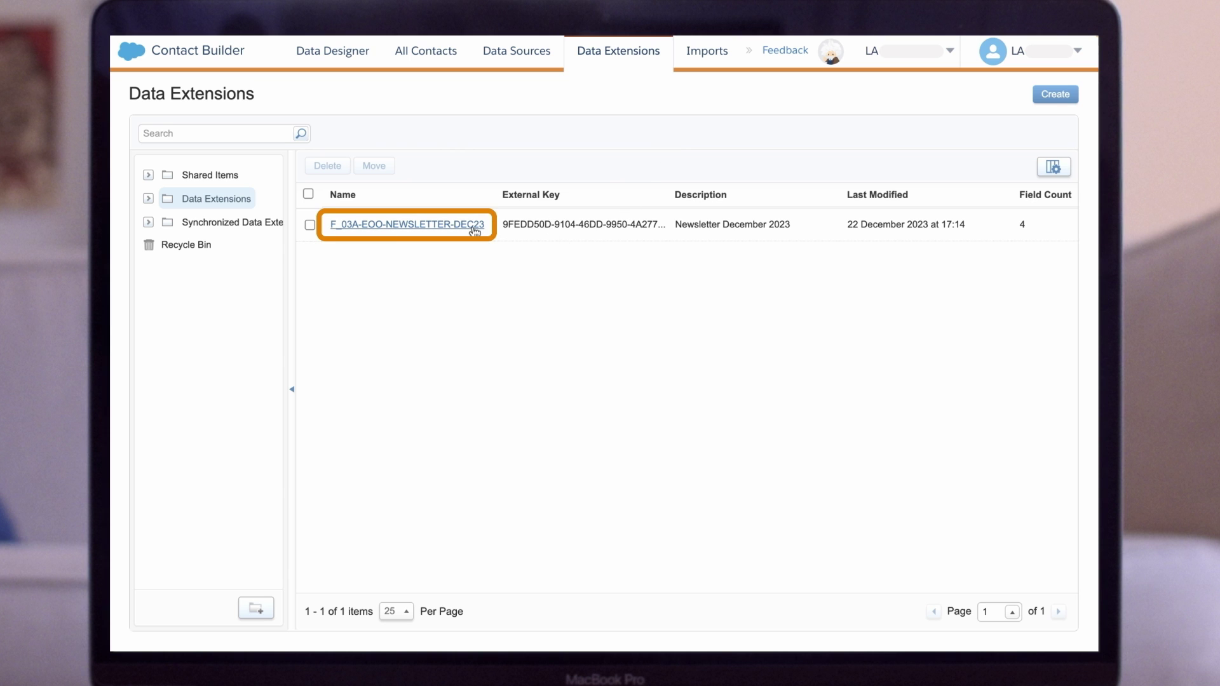
- Start a one-off import into F_03A-EOO-NEWSLETTER-DEC23
click(473, 227)
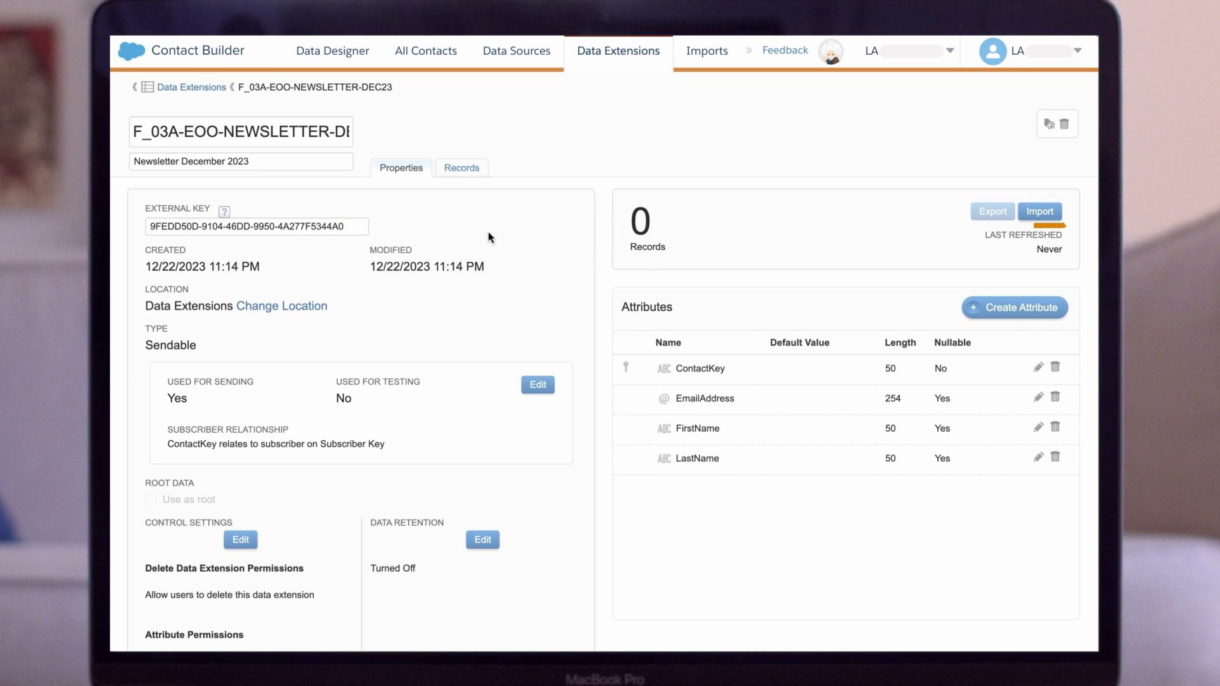
click(1041, 216)
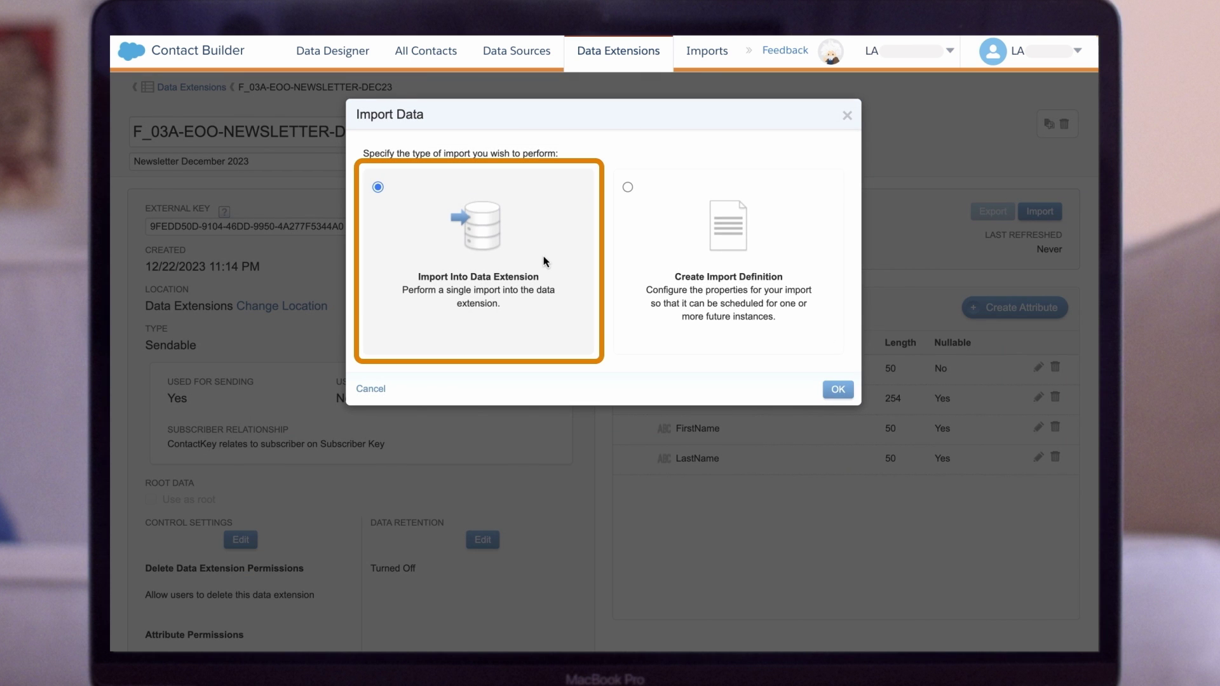
click(837, 389)
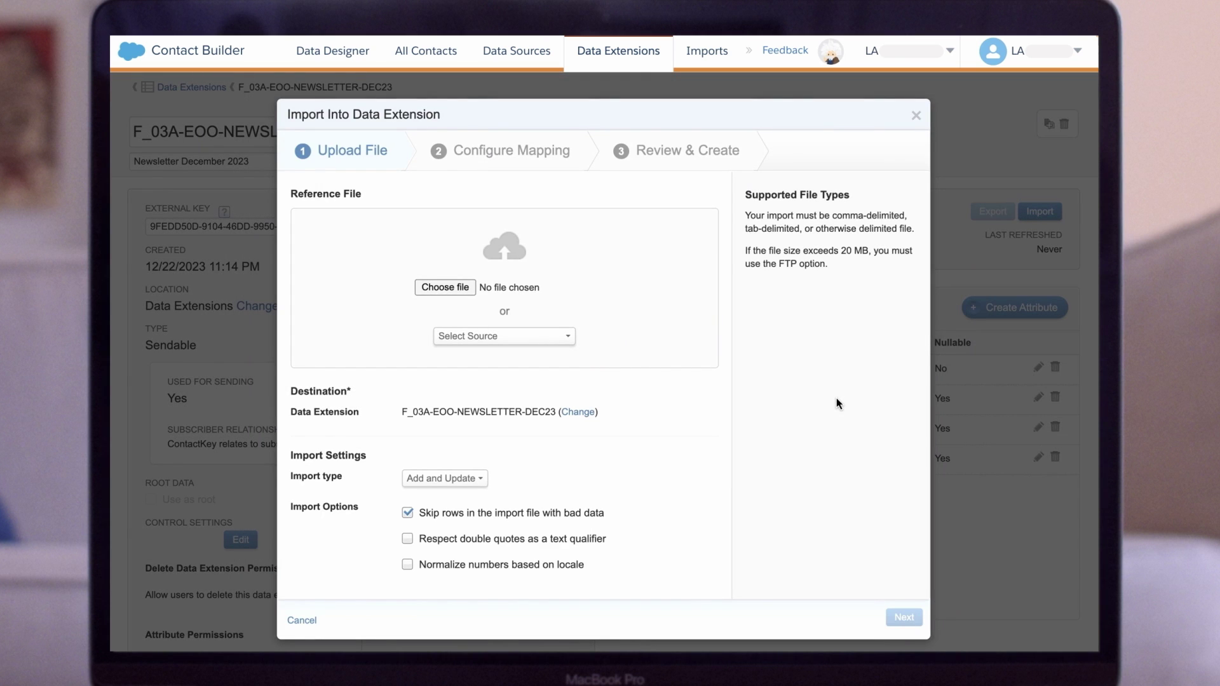
- Load Newsletter_Export_03012024 - Sheet1.csv as a comma-delimited source with Add and Update
click(563, 343)
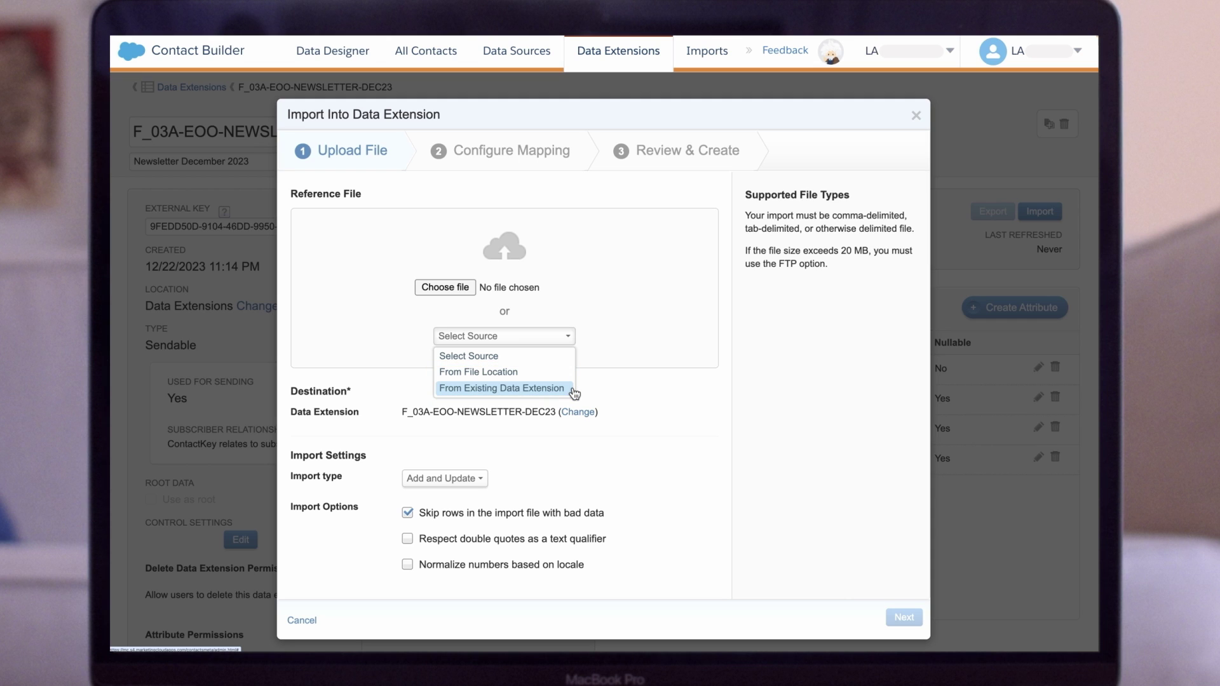
click(444, 293)
click(444, 292)
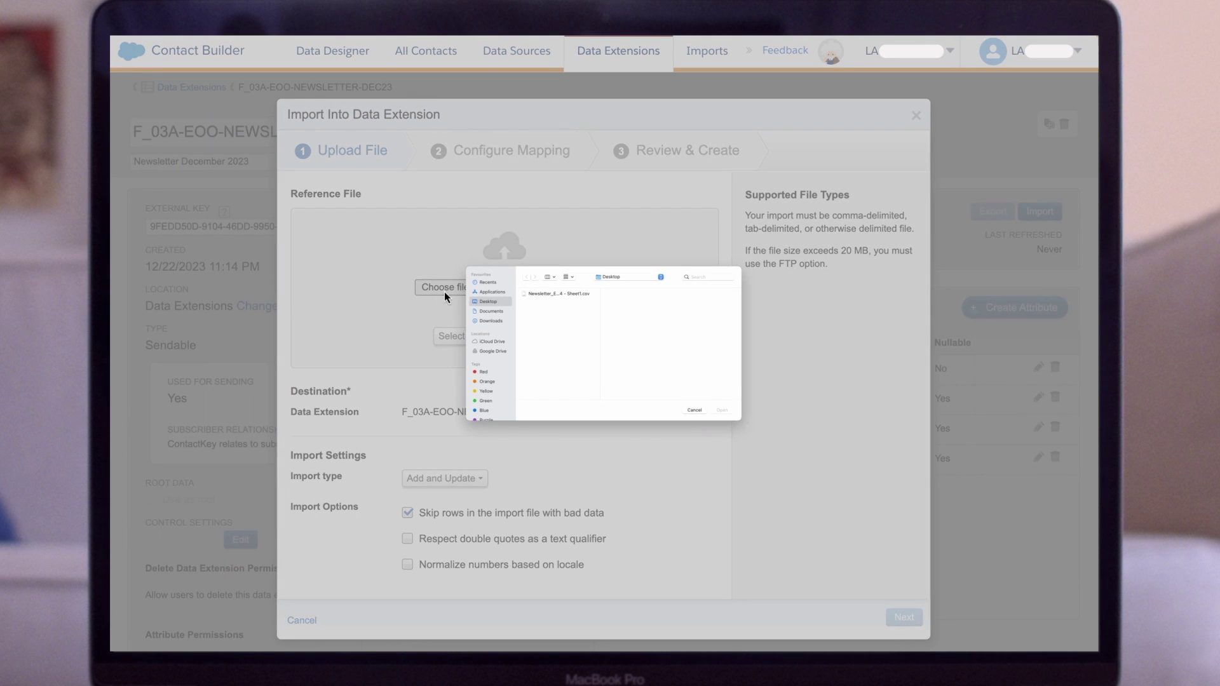
click(545, 295)
click(721, 411)
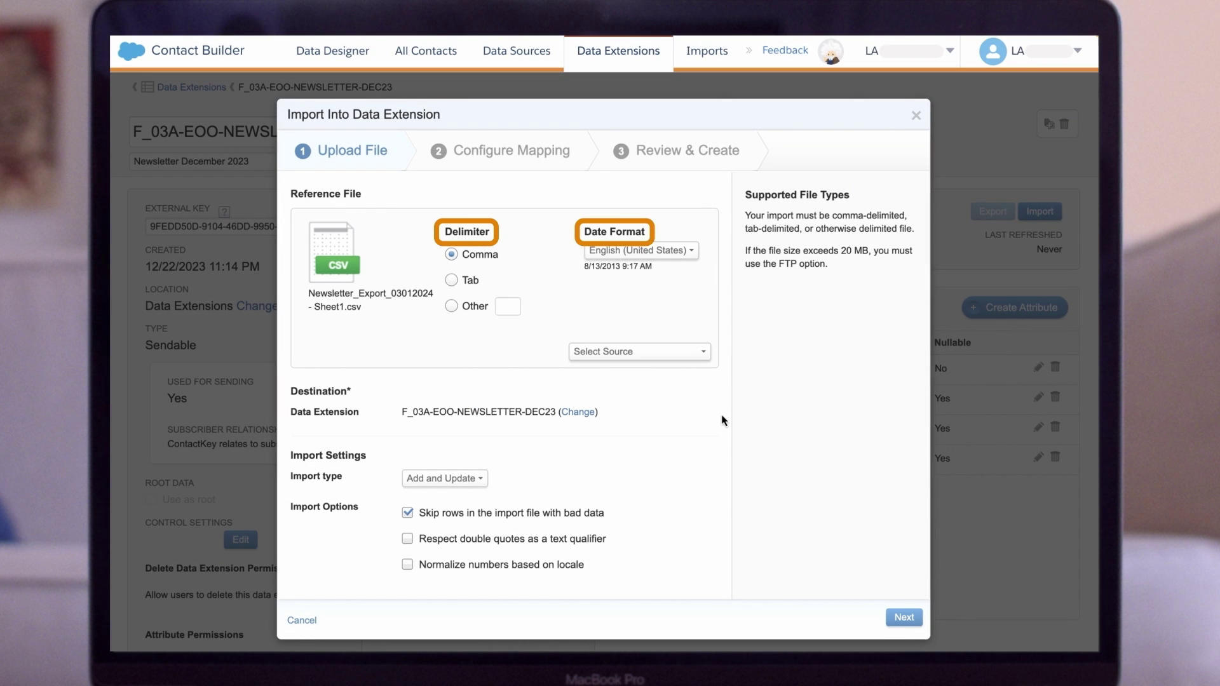
click(483, 481)
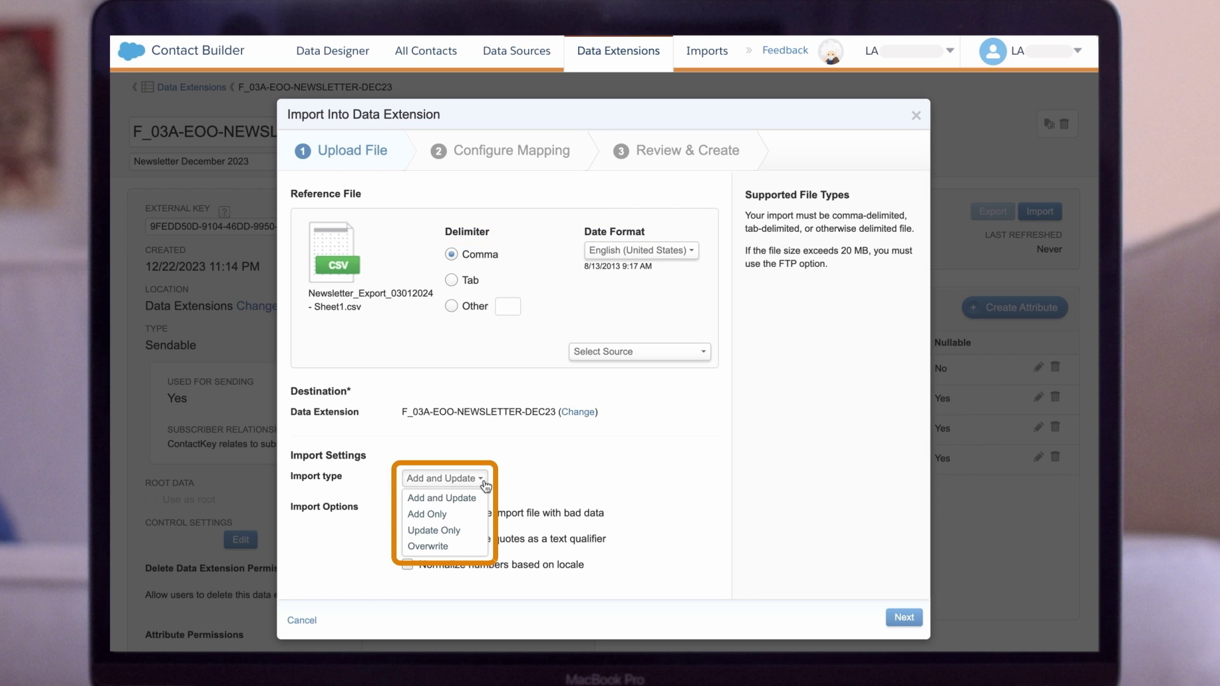
click(533, 486)
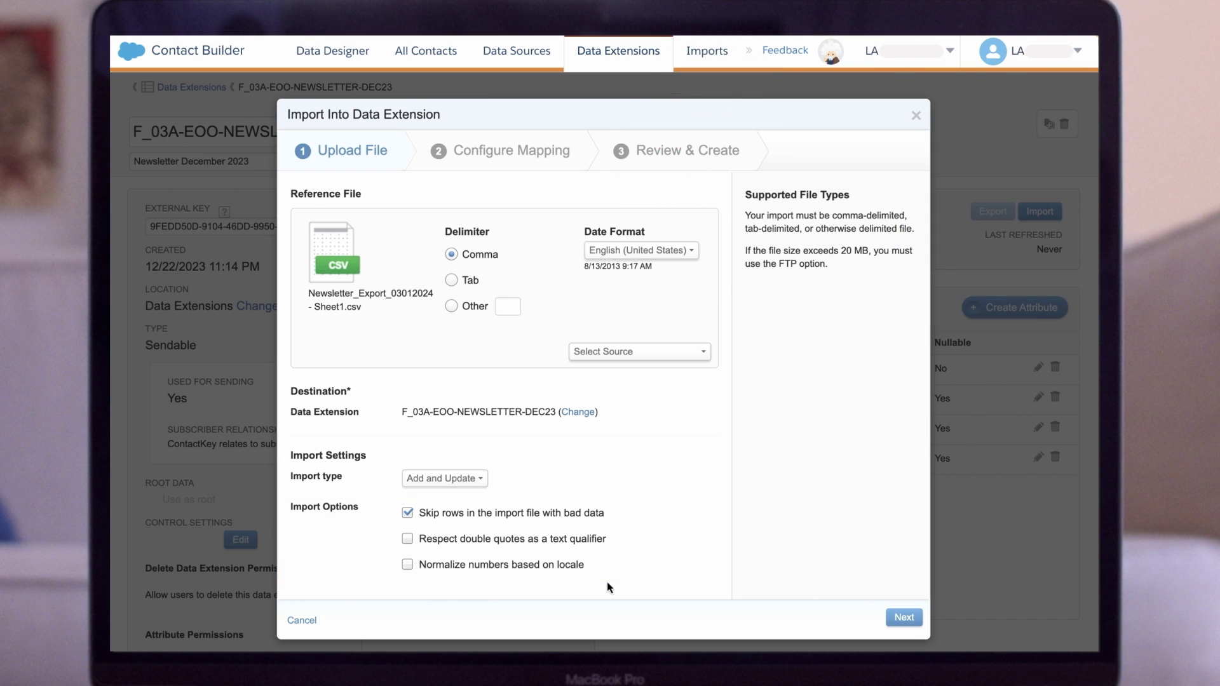
- Set the import's column mapping to Map Manually
click(904, 618)
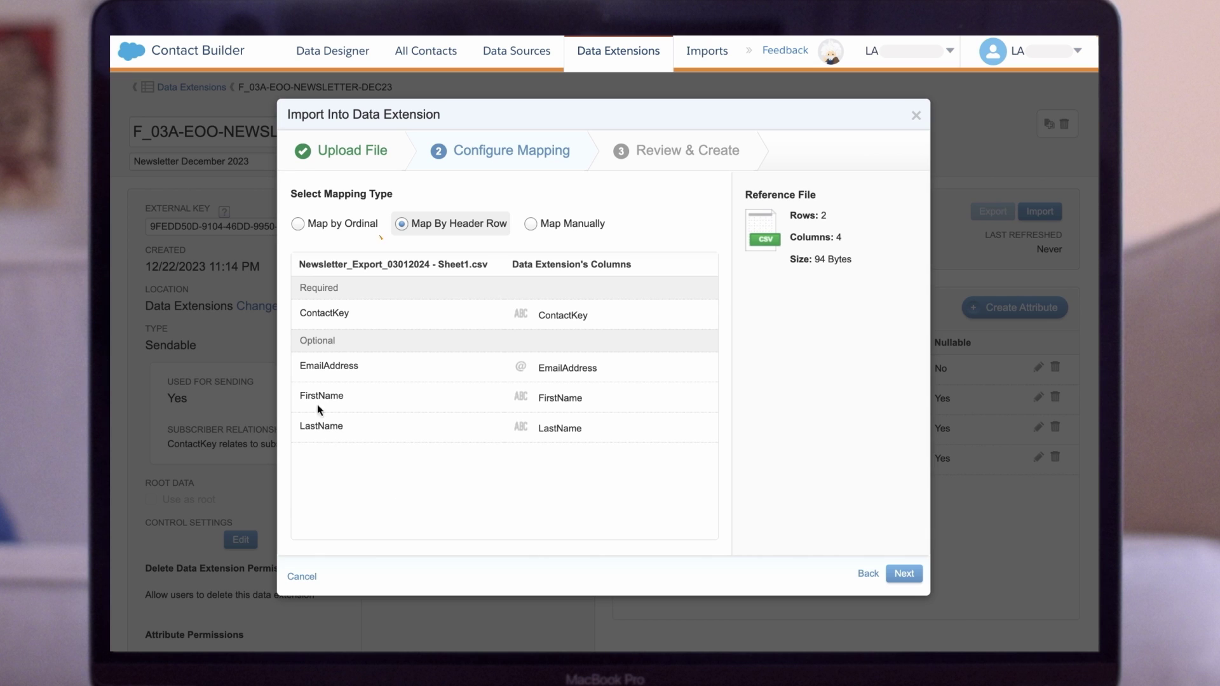
click(373, 226)
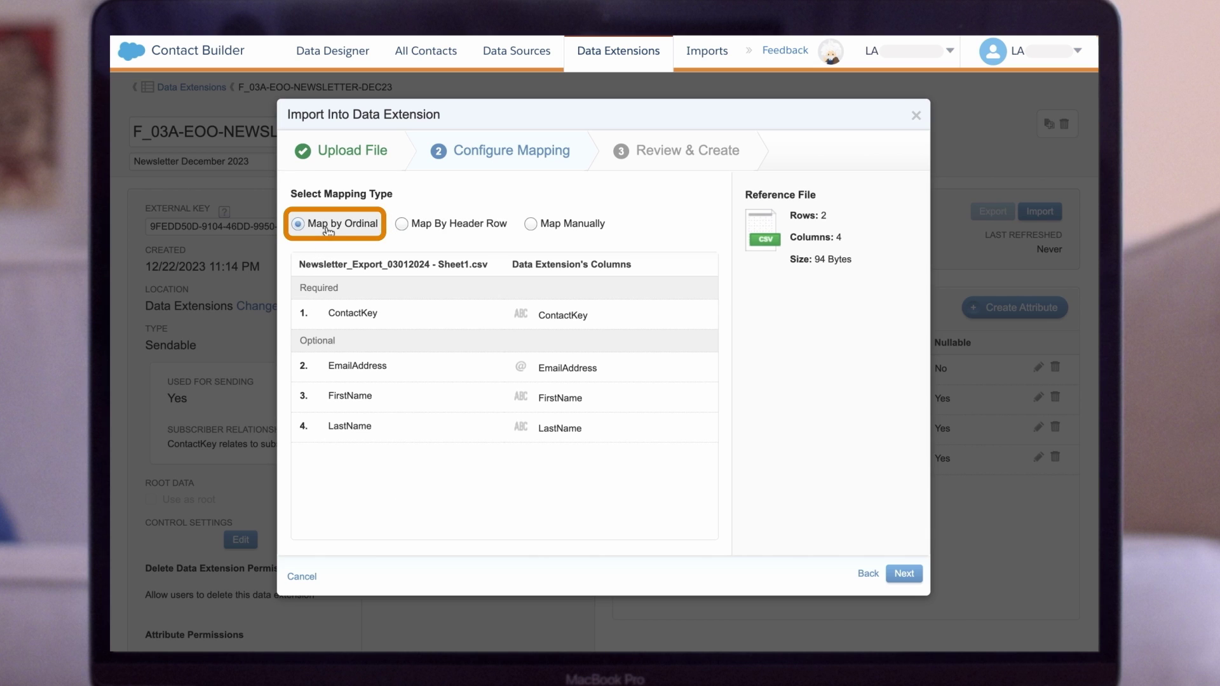
click(438, 223)
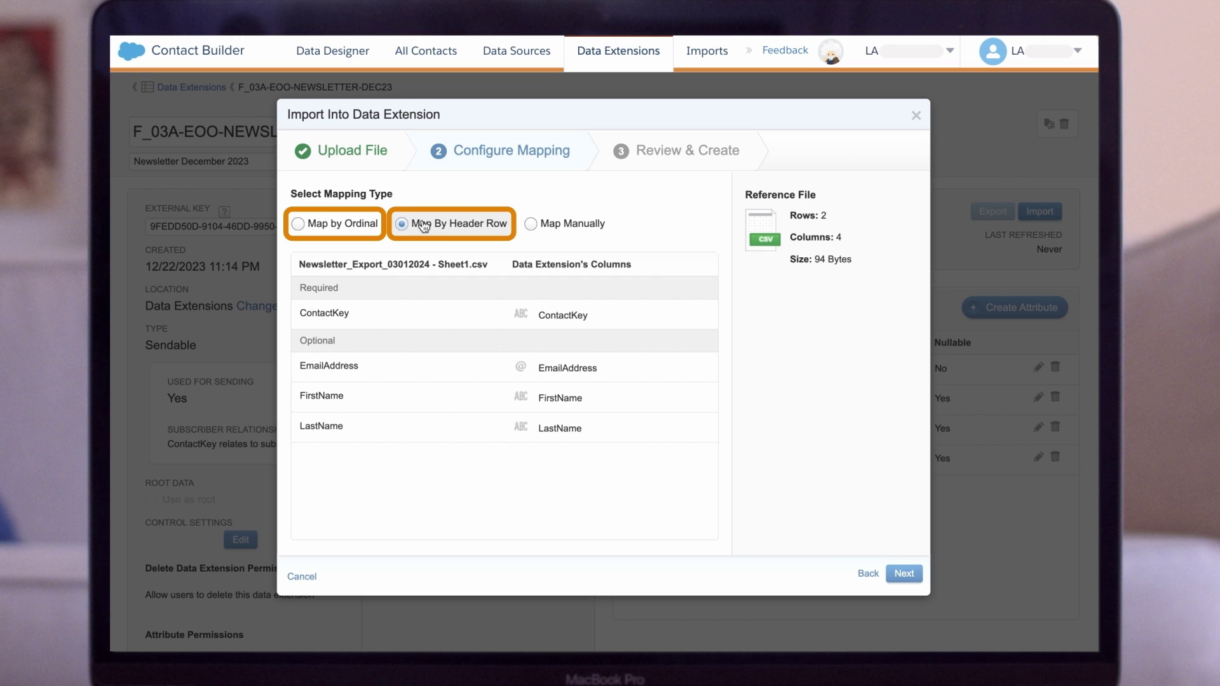
click(583, 222)
- Map the file's ContactKey, EmailAddress, FirstName and LastName columns, then continue to review
click(458, 316)
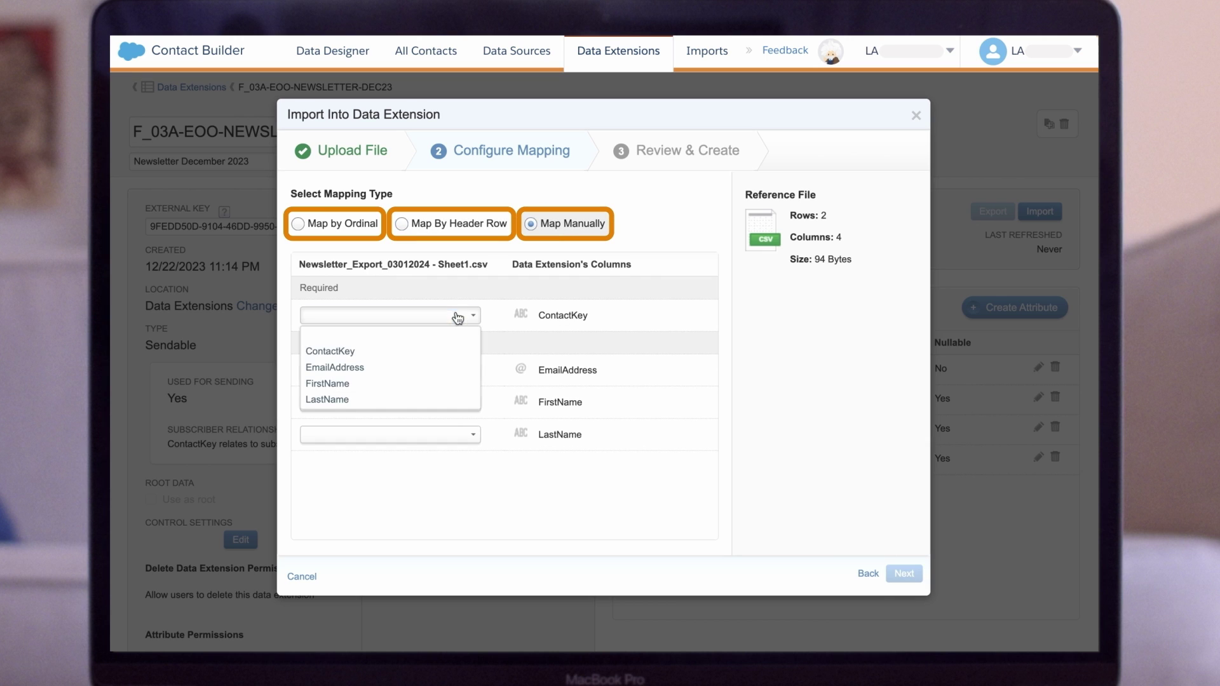
click(414, 350)
click(409, 370)
click(407, 401)
click(395, 402)
click(327, 438)
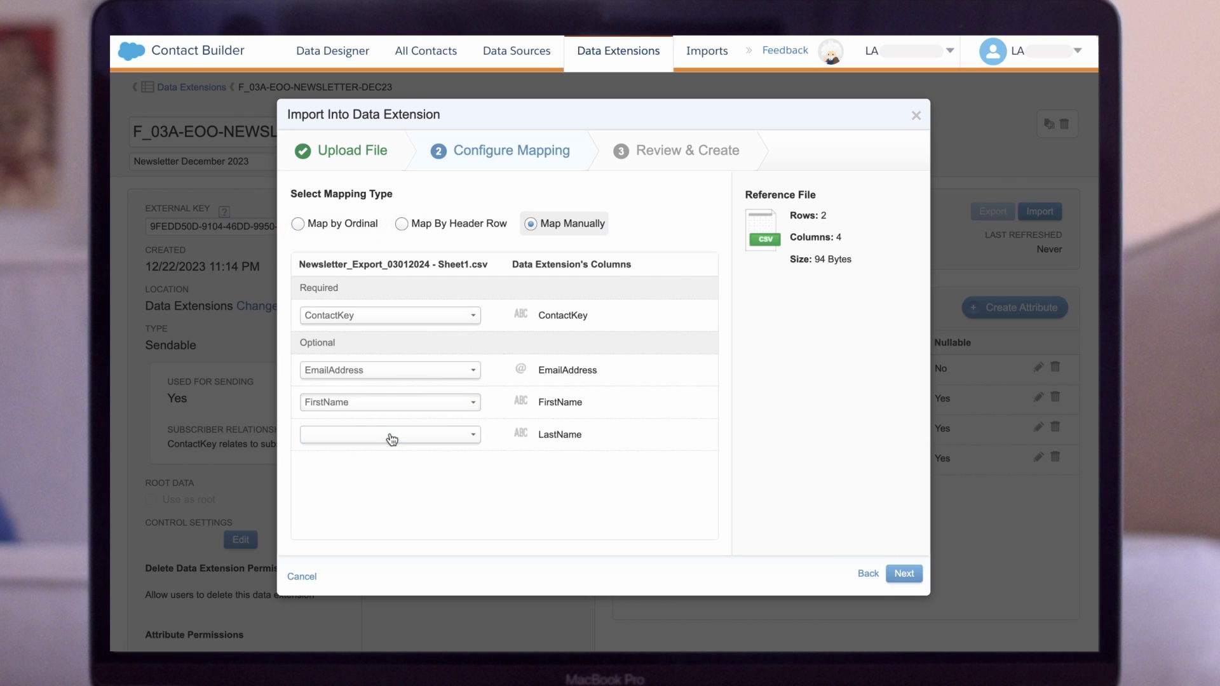
click(389, 434)
click(381, 468)
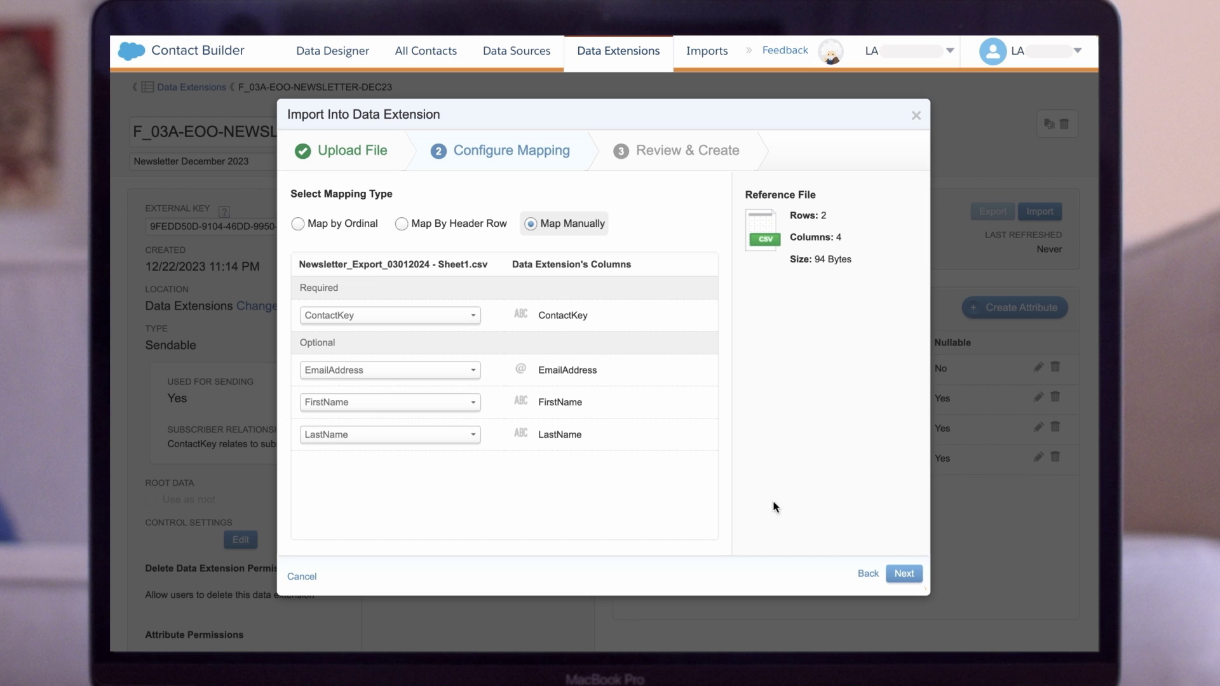
click(904, 573)
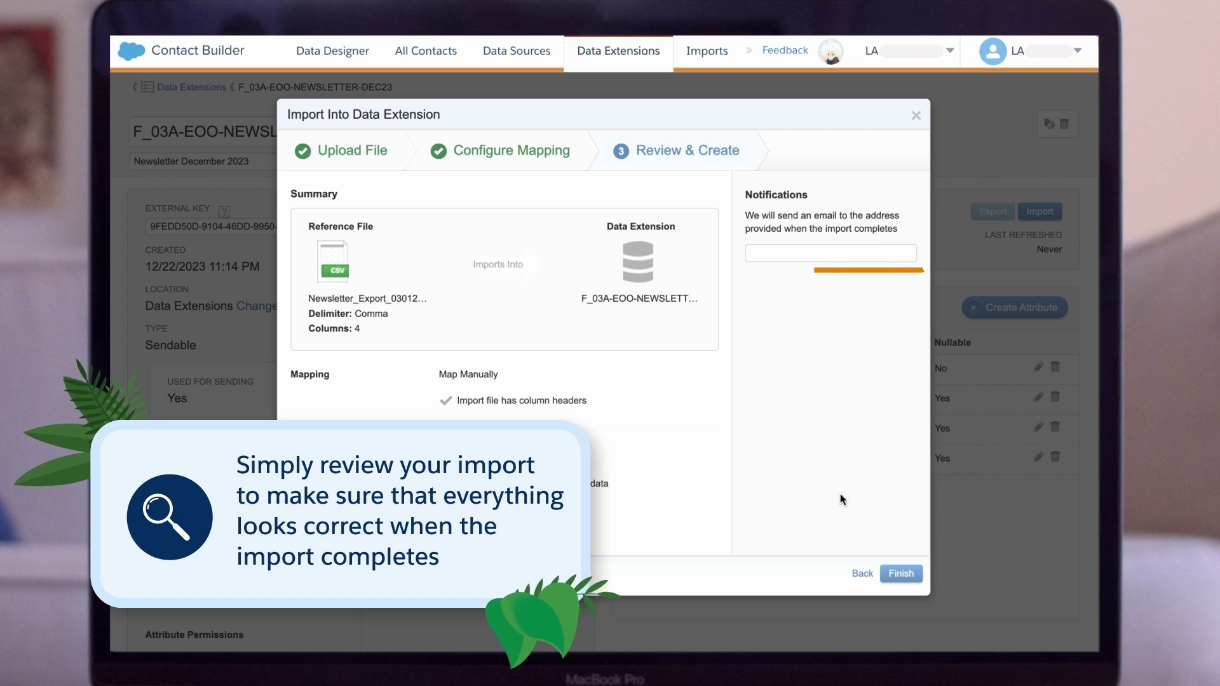
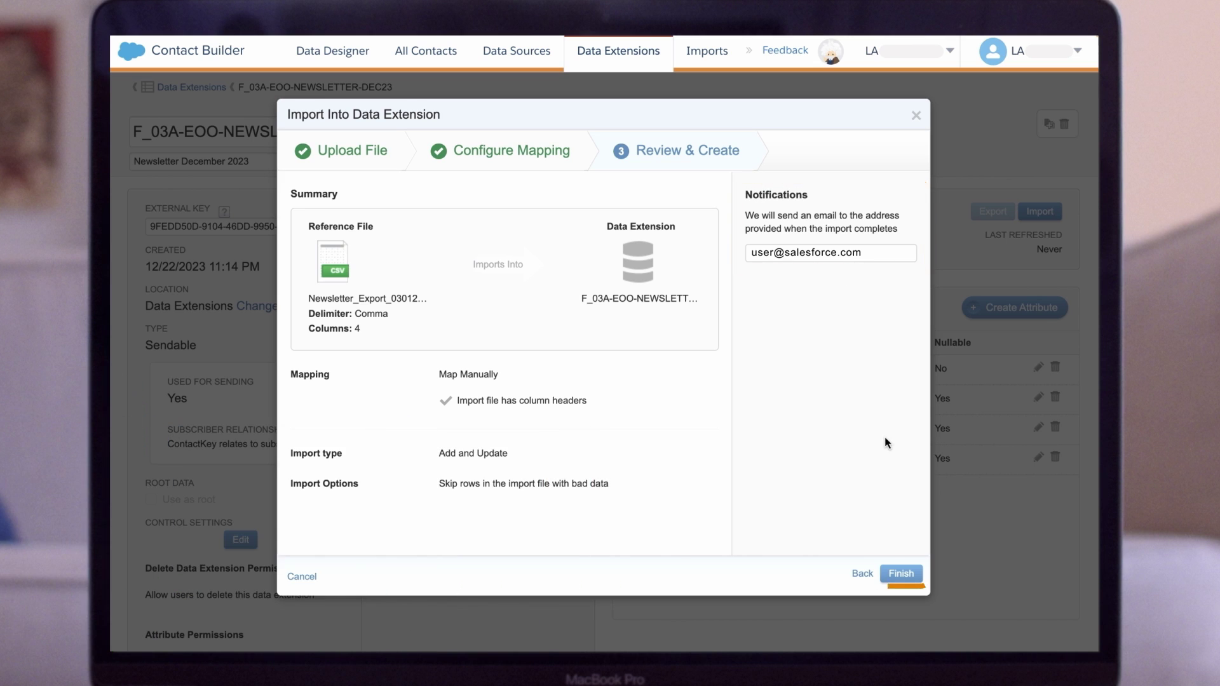
- Enter a notification e-mail address and finish the import
click(901, 573)
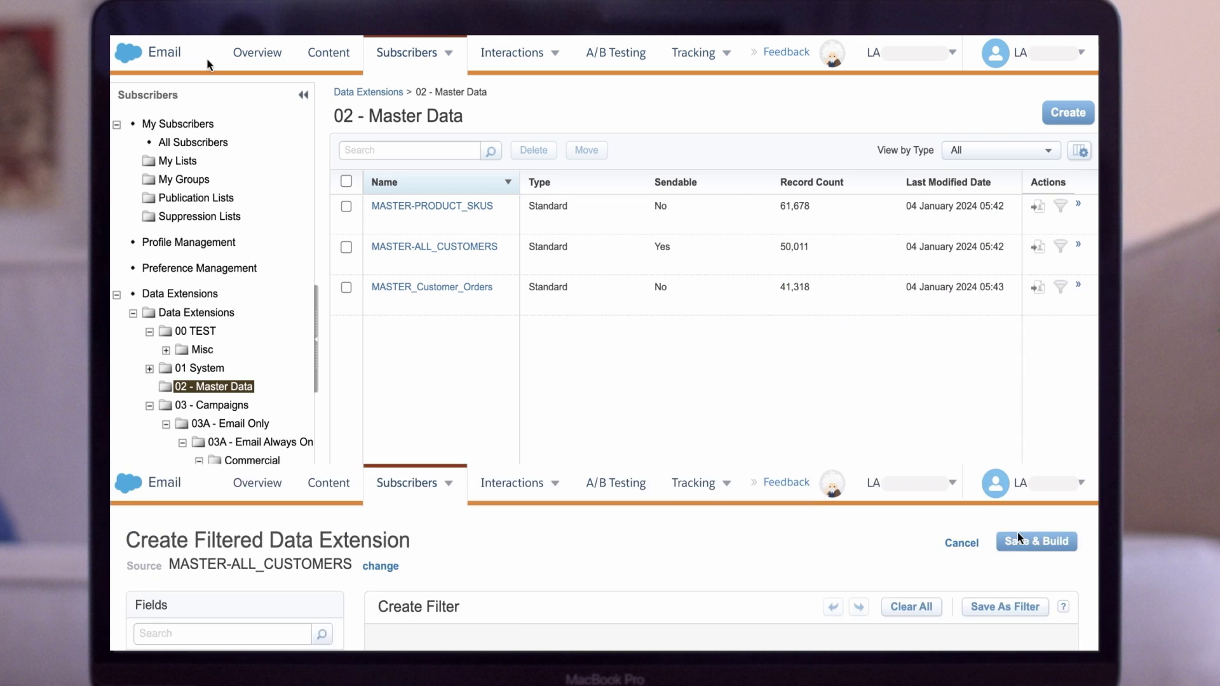
scroll(239, 389, down, 5)
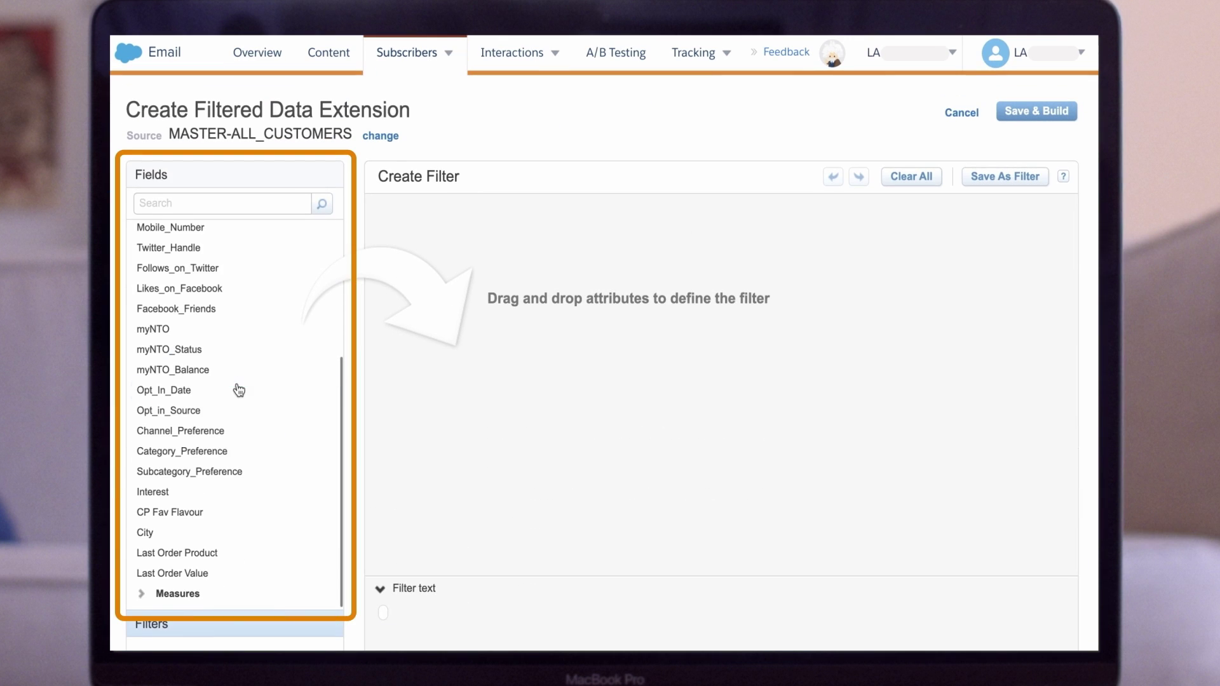
drag(226, 493, 542, 234)
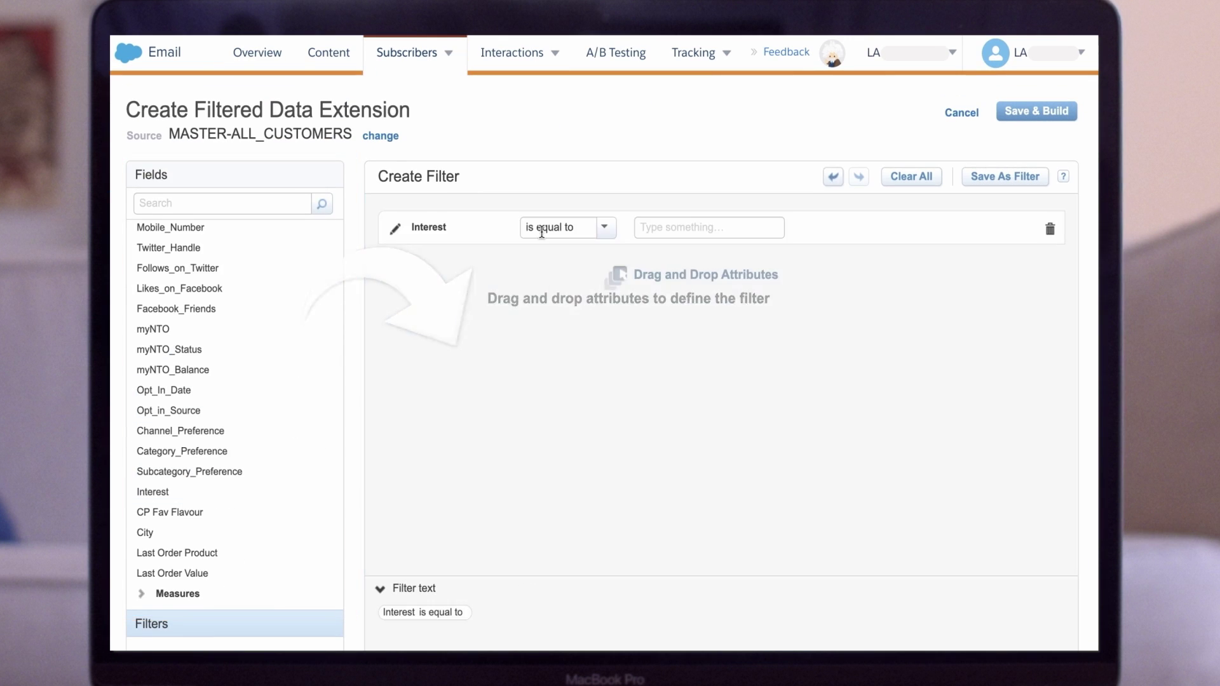
click(653, 226)
text(CAMPING)
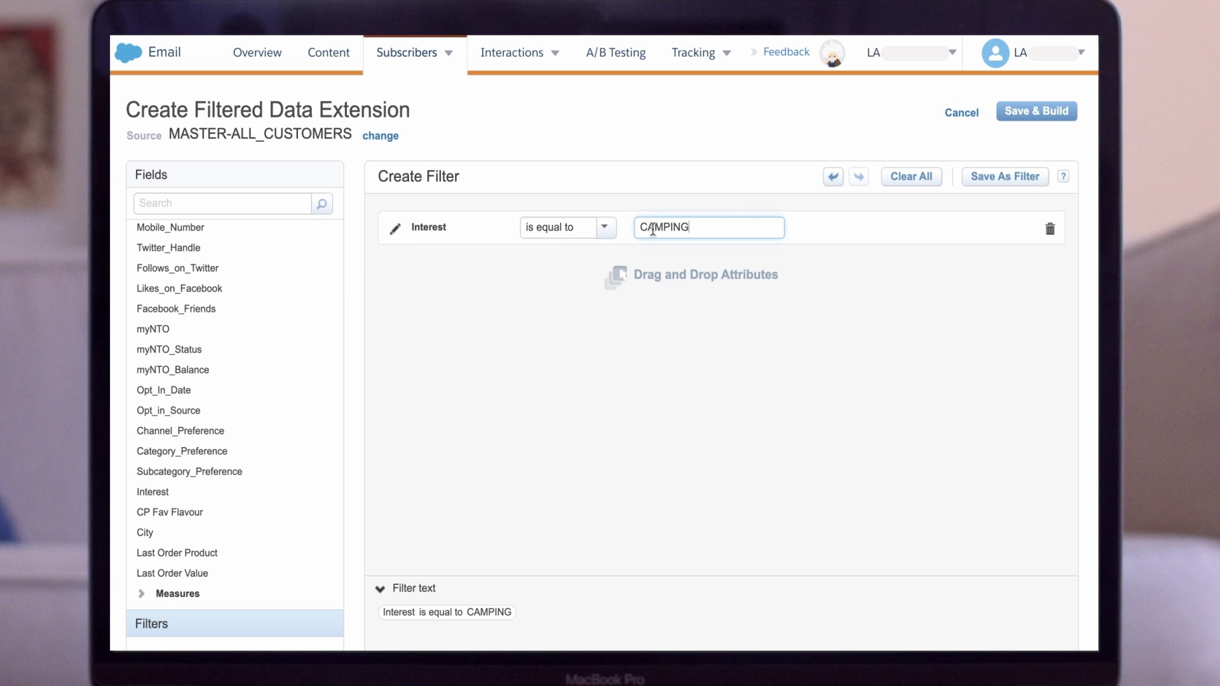
click(597, 320)
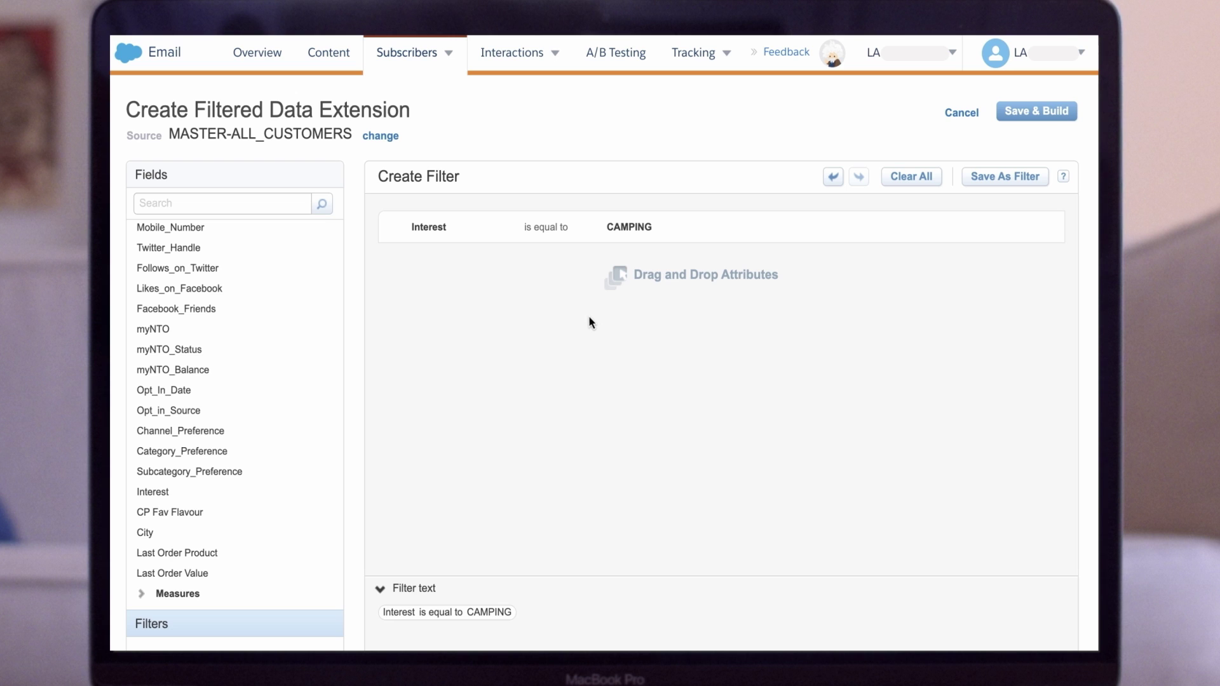
drag(220, 494, 495, 345)
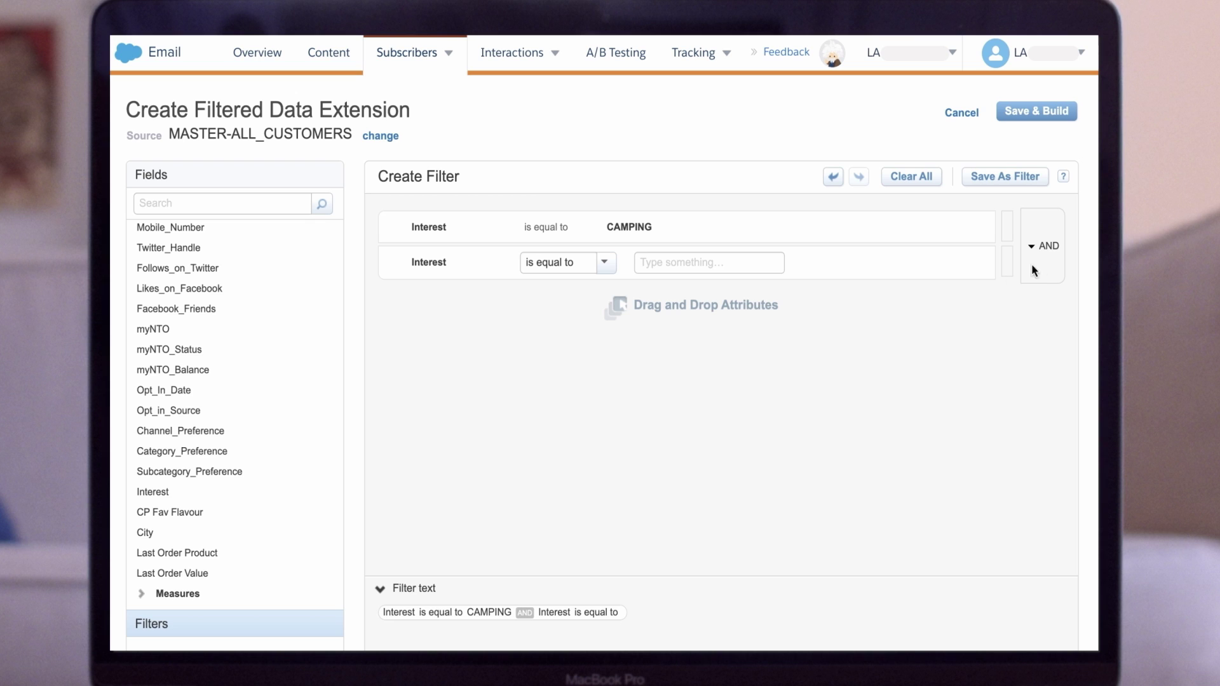
click(694, 263)
text(HIK)
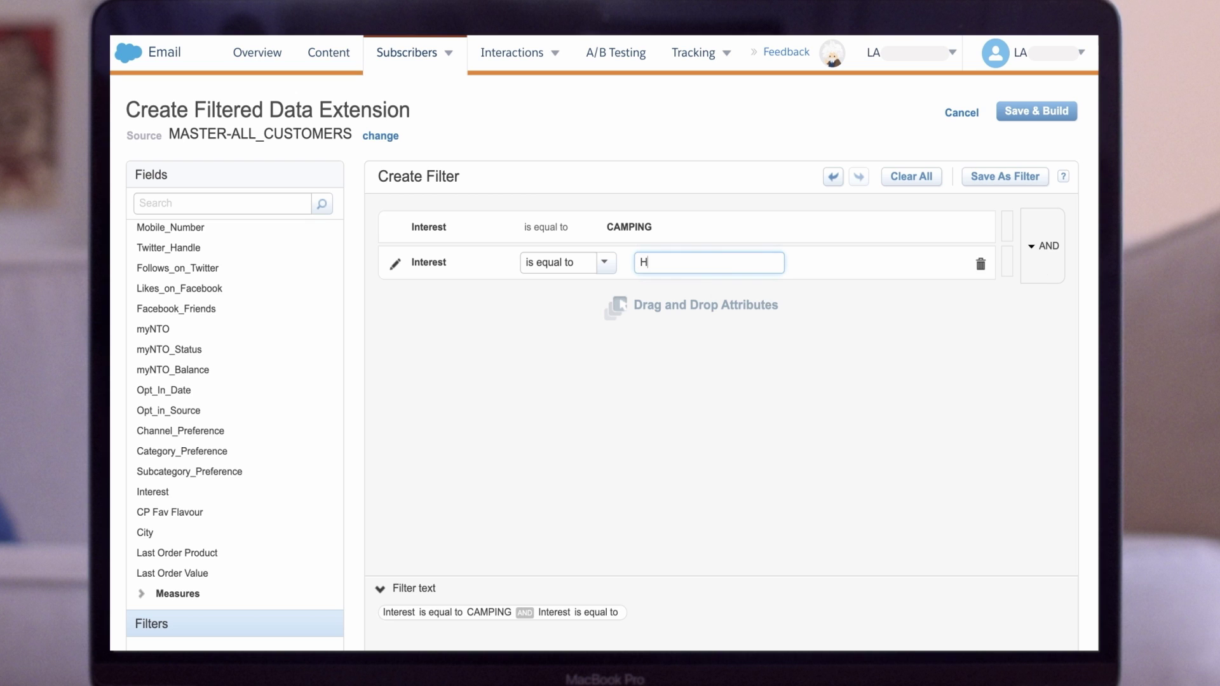
text(ING)
click(875, 313)
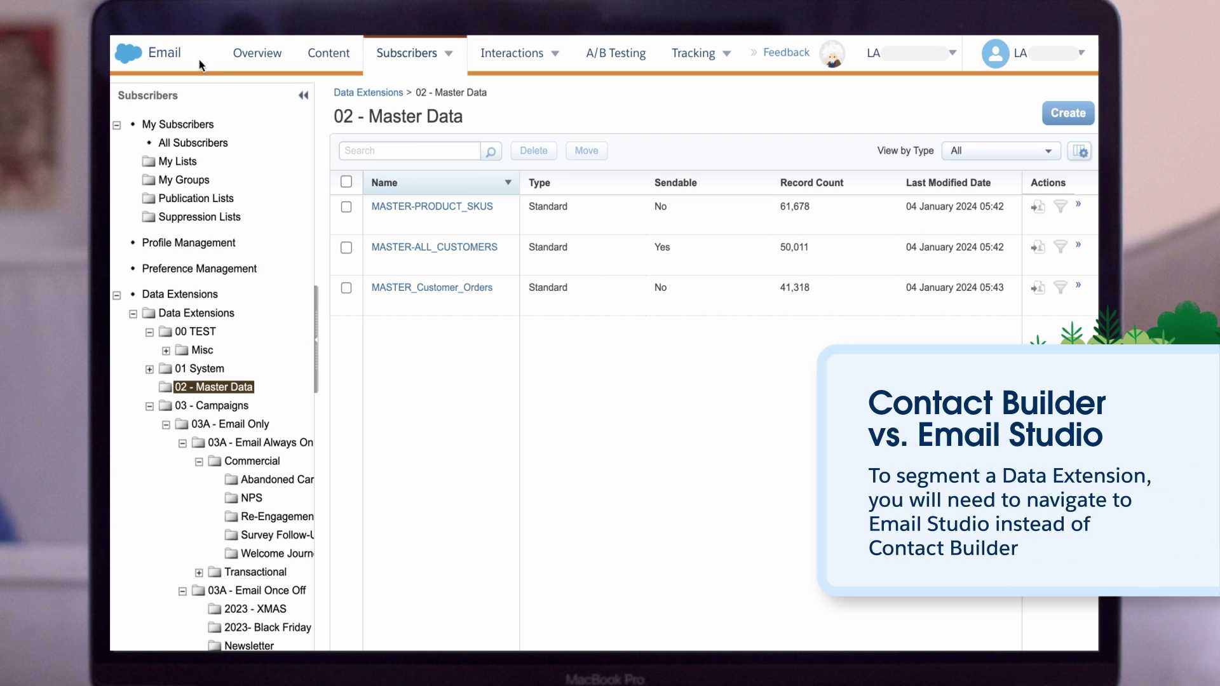
- Go back to Email Studio's 02 - Master Data folder and start a new data extension
mouse_move(127, 51)
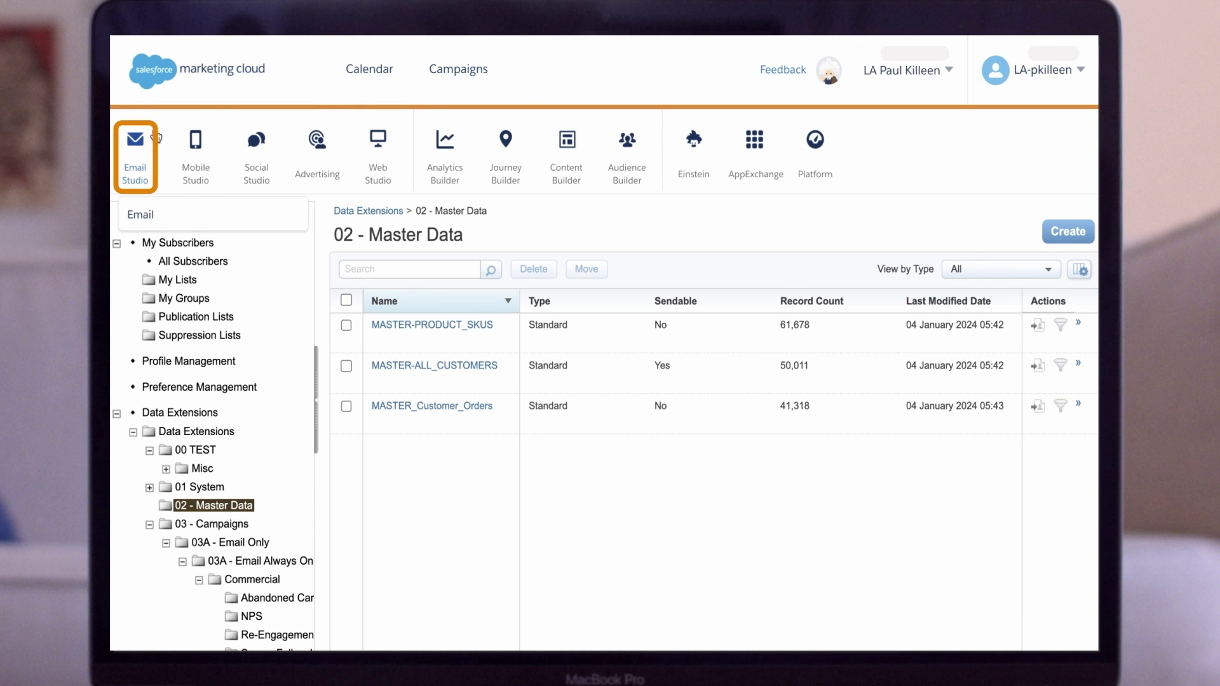
mouse_move(424, 63)
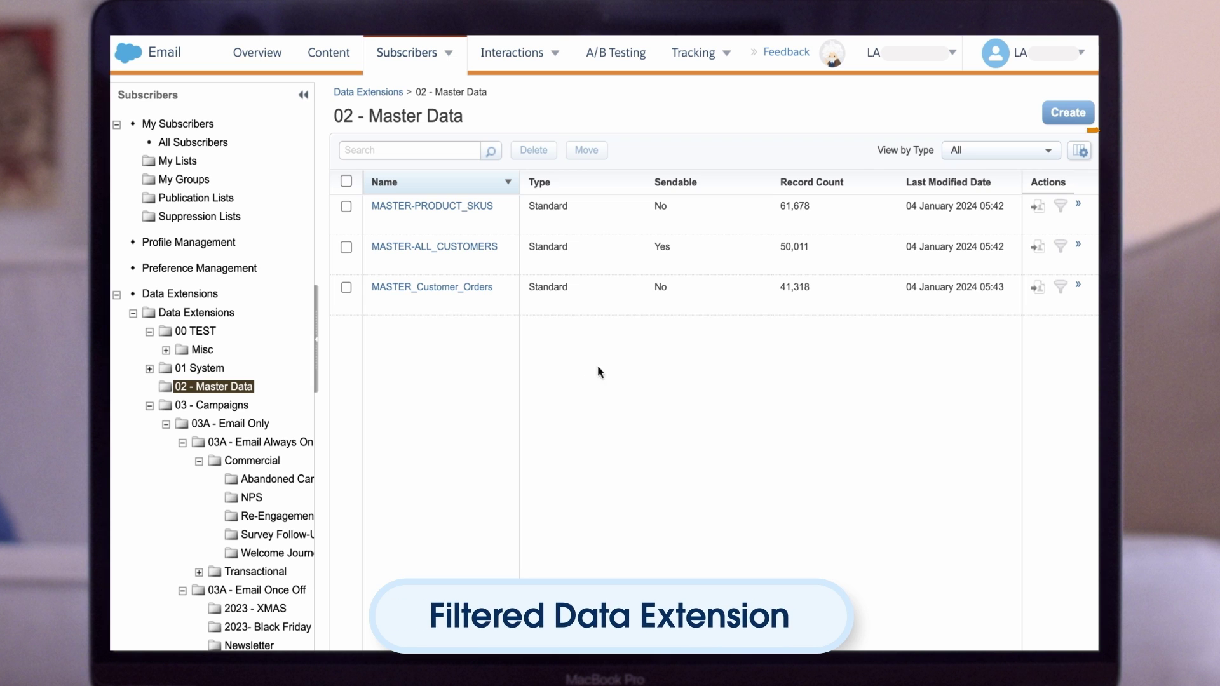
click(1058, 121)
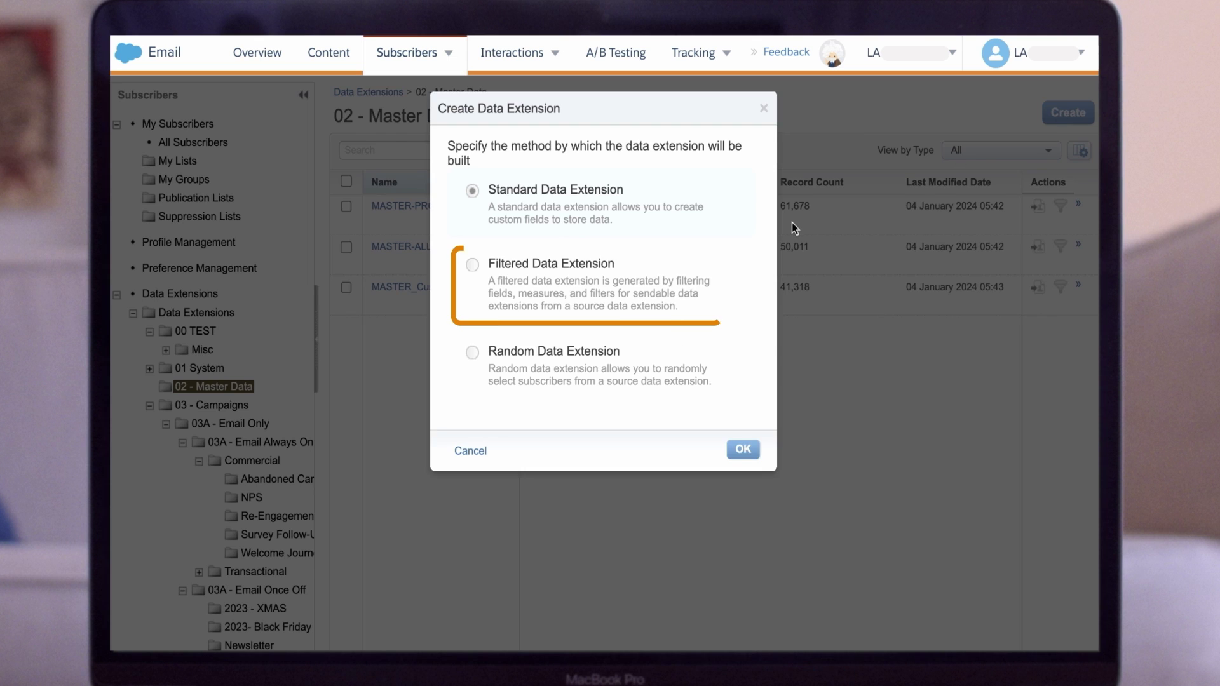
- Choose the Filtered build method, browse to MASTER-ALL_CUSTOMERS, then cancel the source picker
click(472, 264)
click(743, 450)
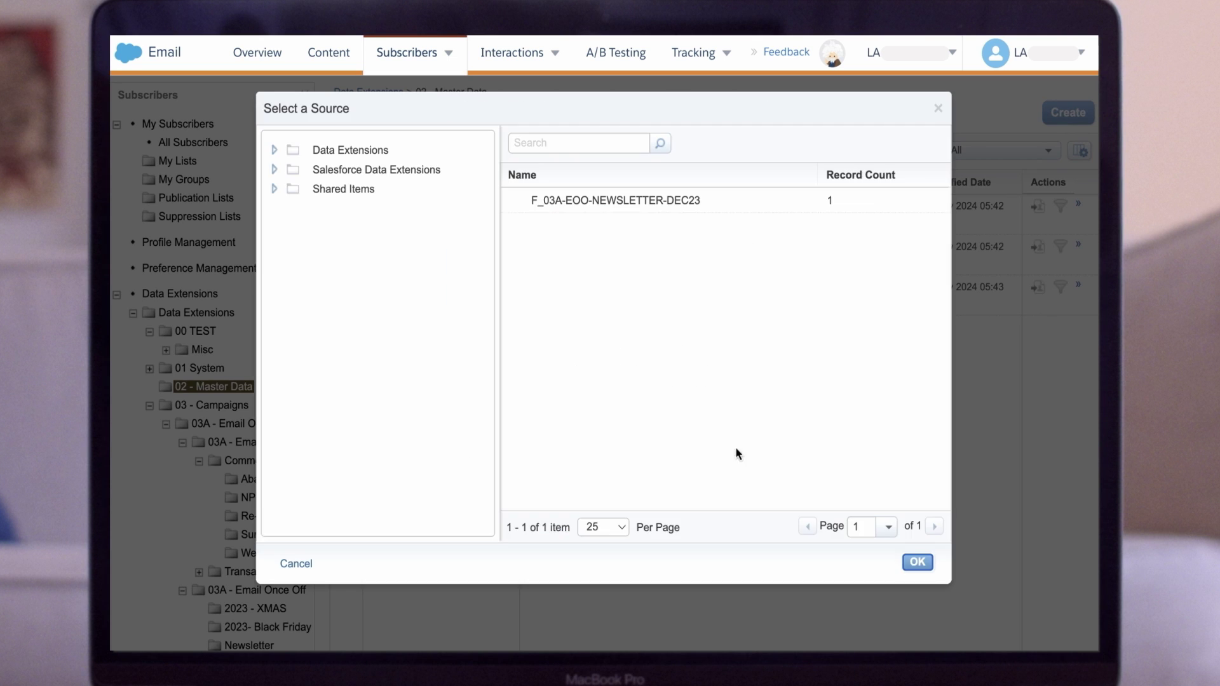
click(313, 158)
click(371, 209)
click(689, 226)
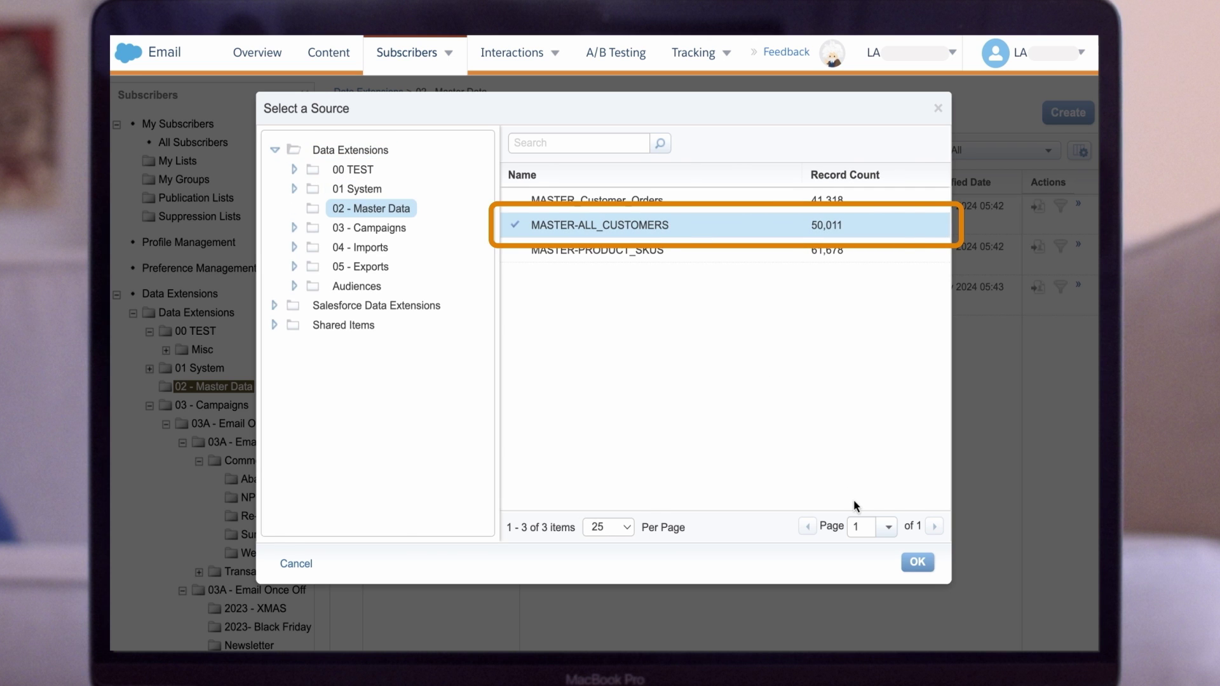
click(304, 565)
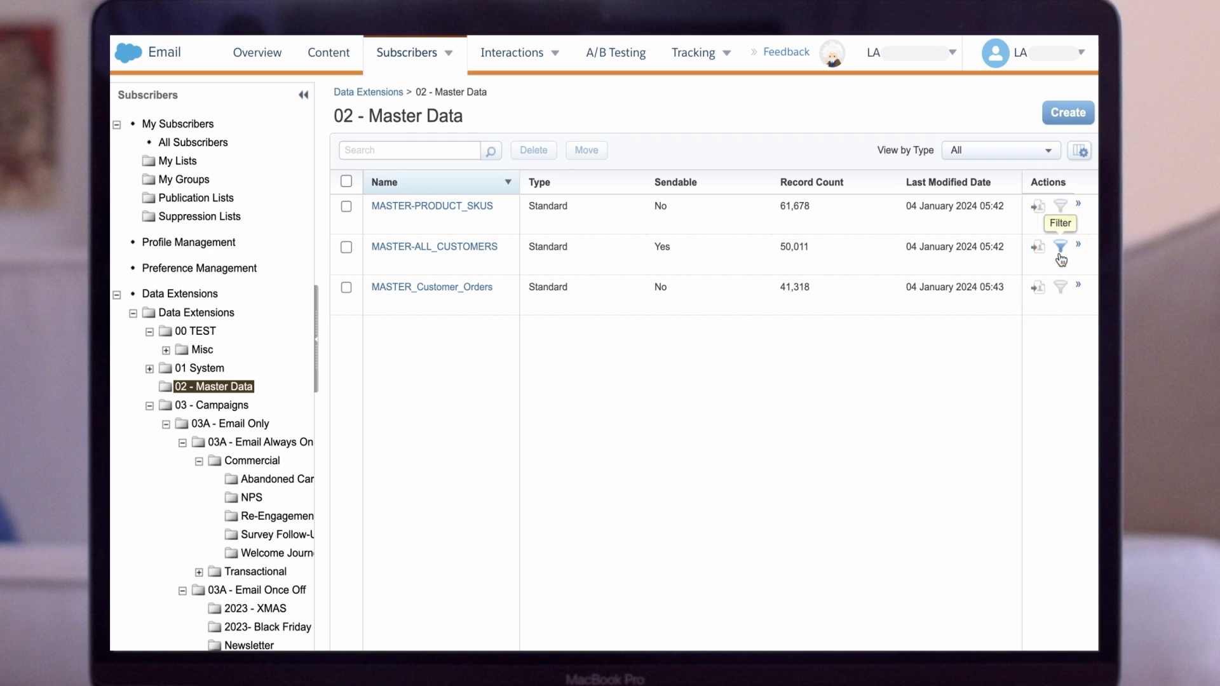
- From MASTER-ALL_CUSTOMERS, start a filtered extension and add an Interest is equal to condition
click(471, 249)
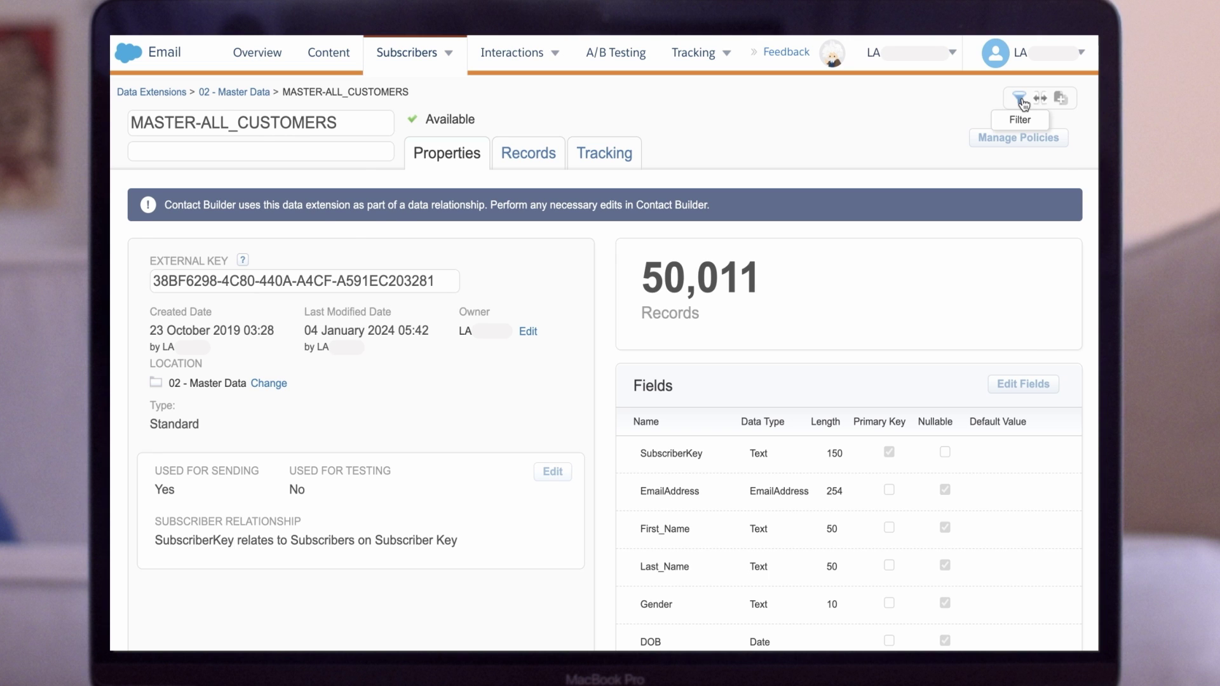
click(1021, 101)
scroll(240, 390, down, 5)
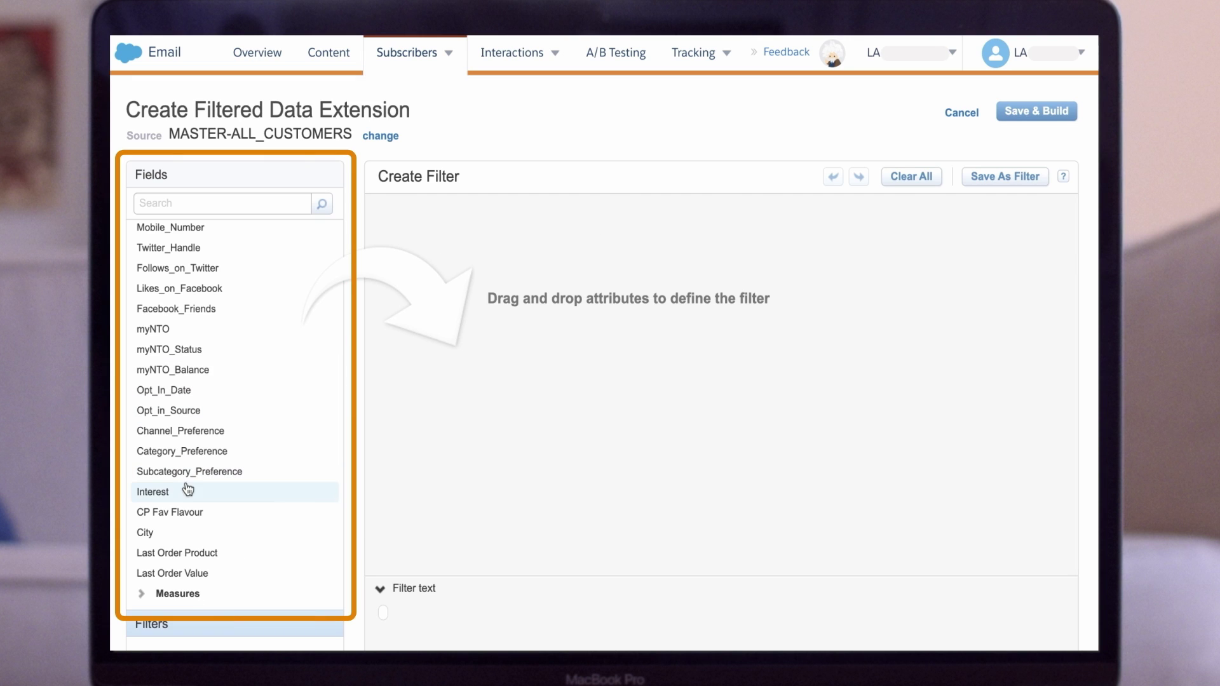
drag(187, 491, 542, 233)
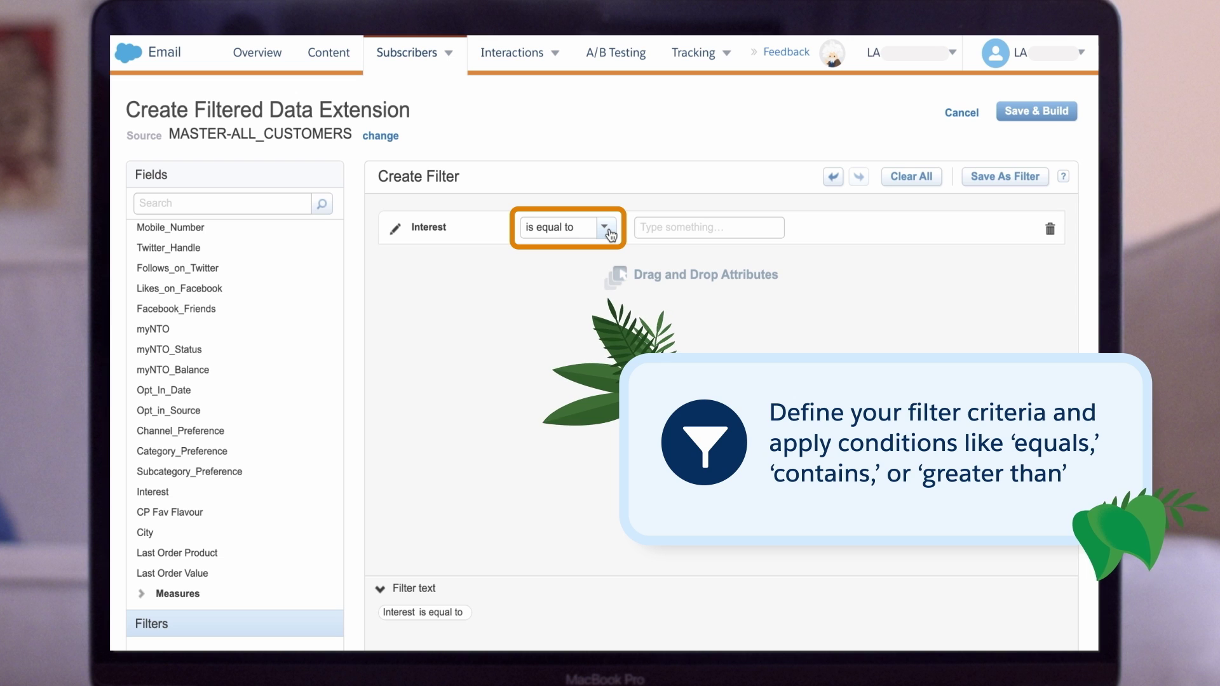
- Add Interest conditions CAMPING and HIKING, joined with OR
click(652, 227)
text(CAM)
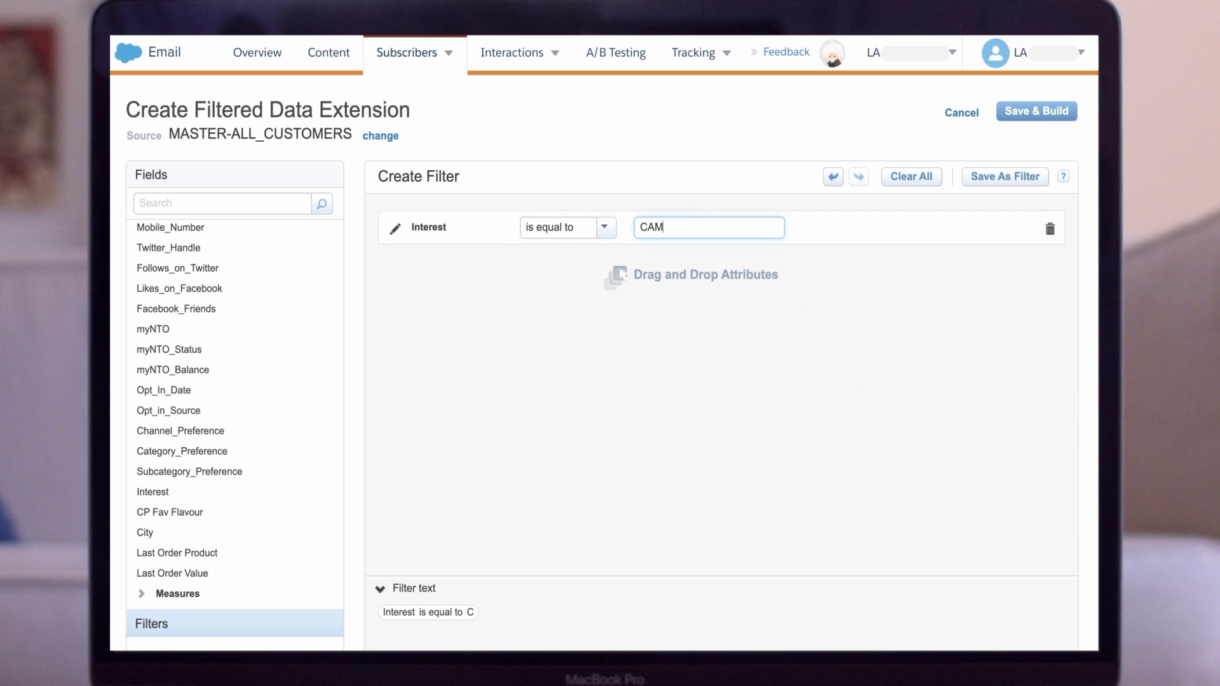
text(PING)
click(596, 319)
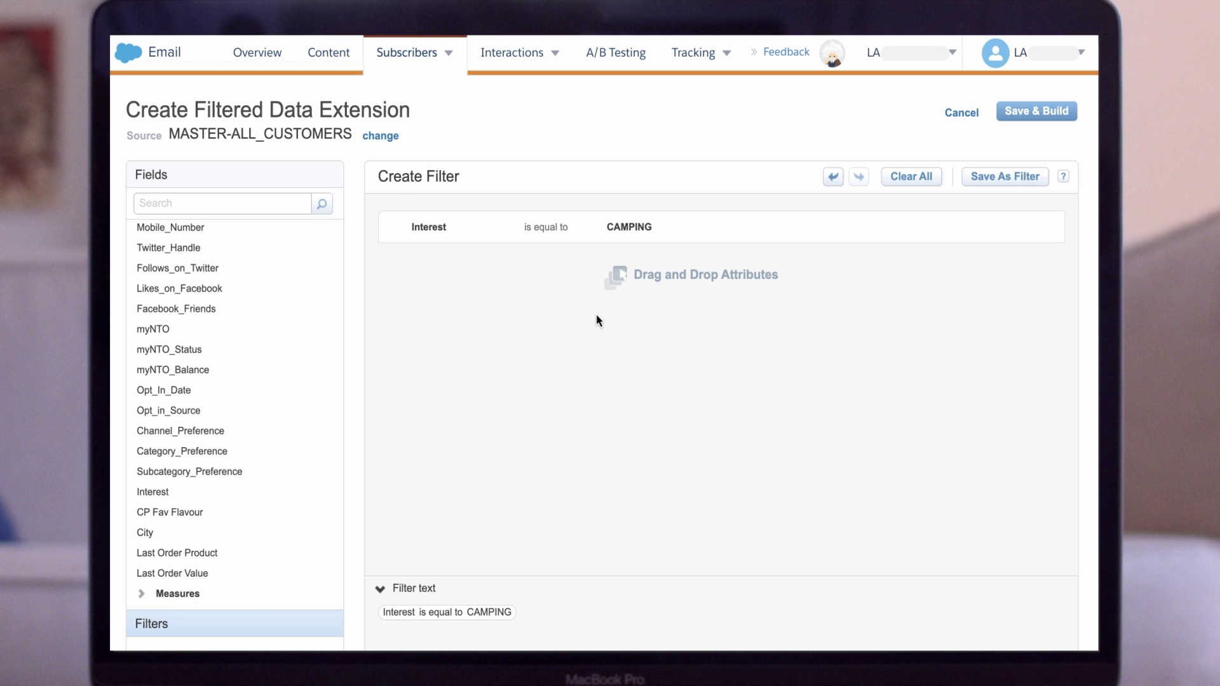
drag(152, 492, 503, 327)
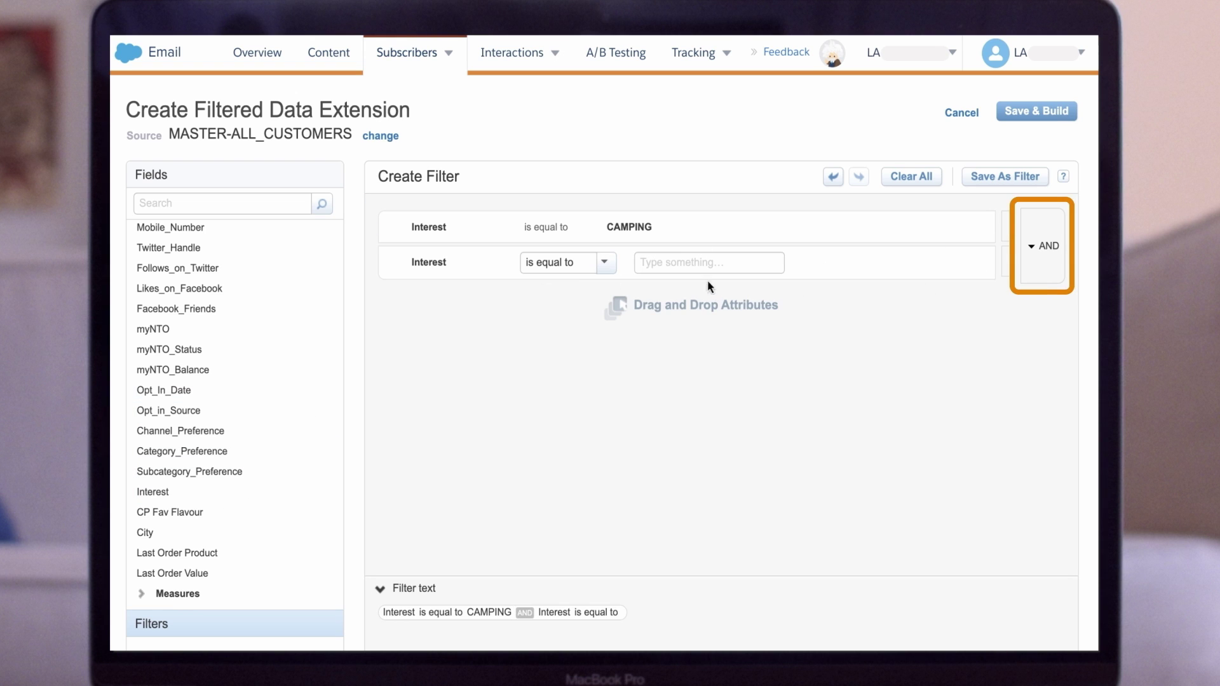
click(694, 263)
text(HIKI)
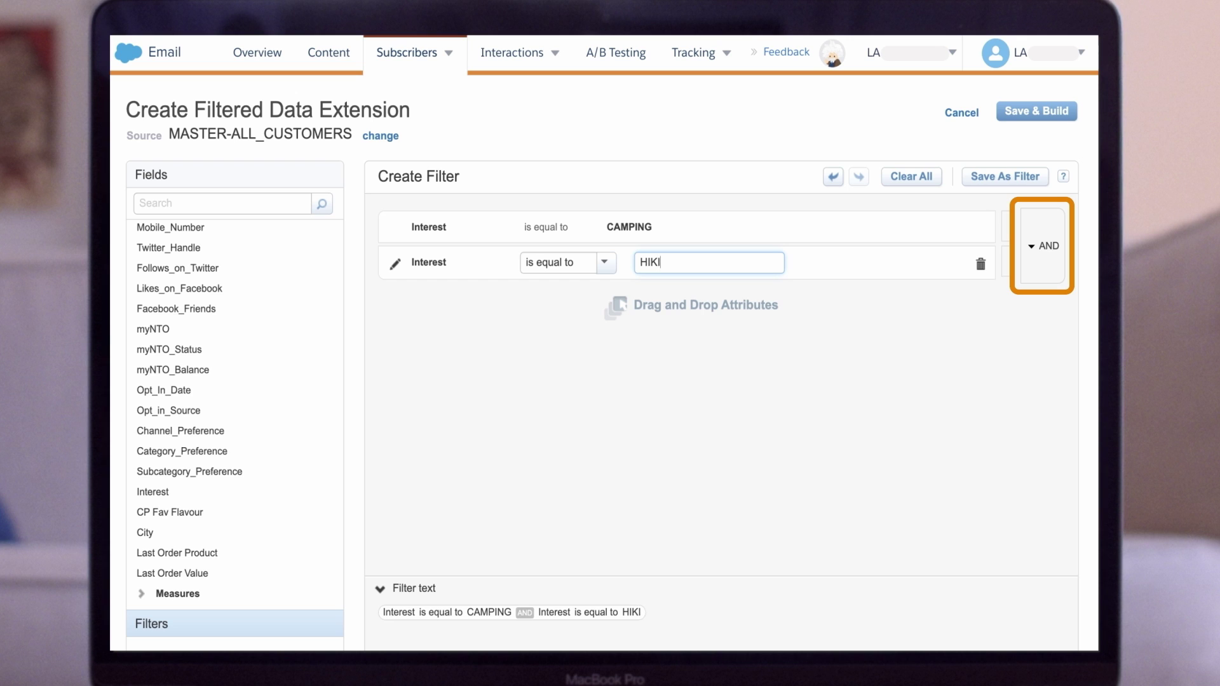
text(NG)
click(790, 333)
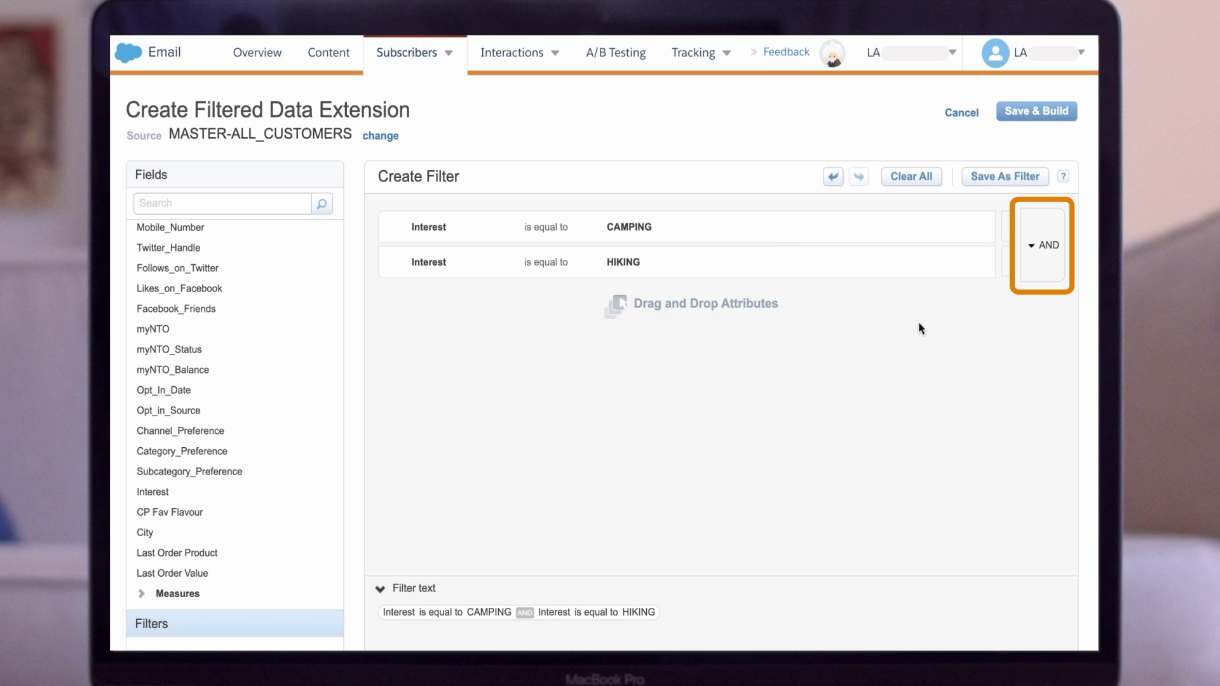
click(1032, 250)
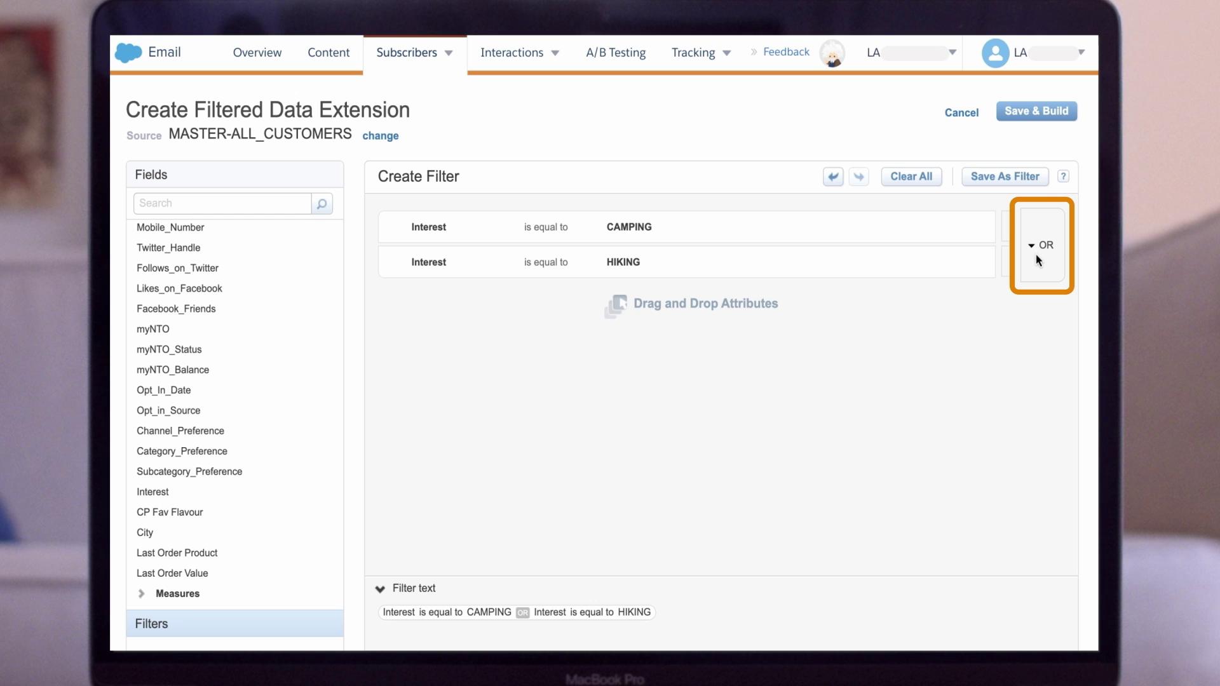
- Add two Language is equal to conditions with values ENGLISH and EN
click(223, 203)
text(langu)
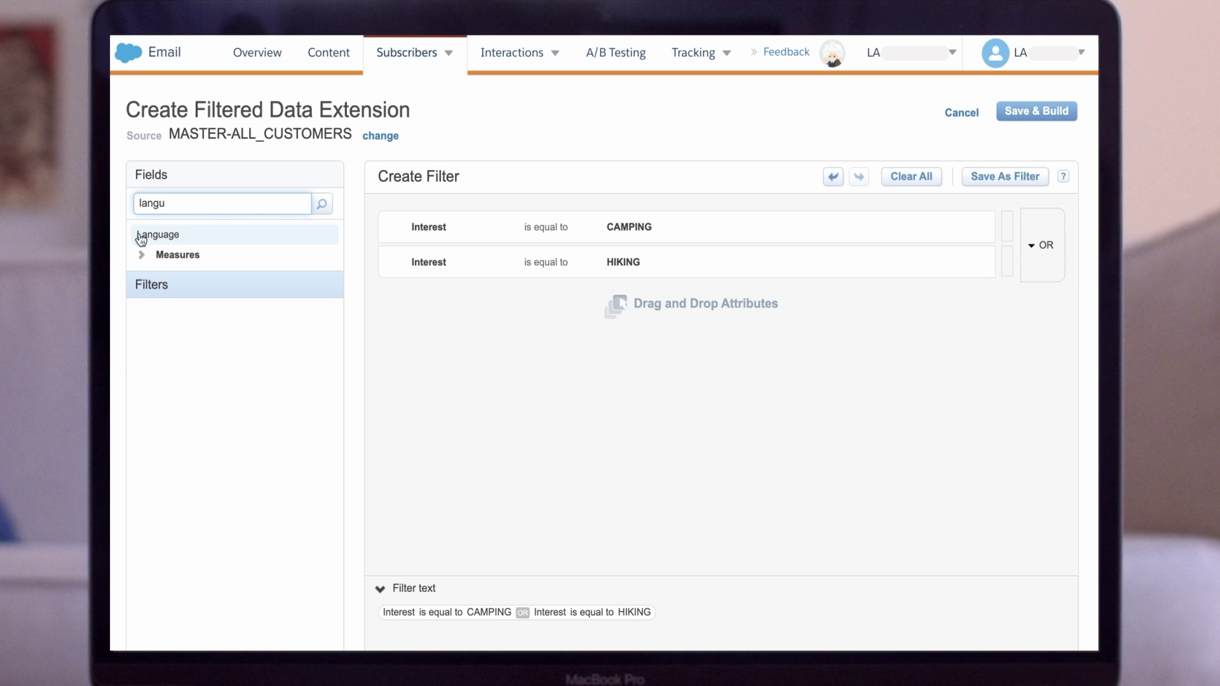
drag(141, 239, 490, 368)
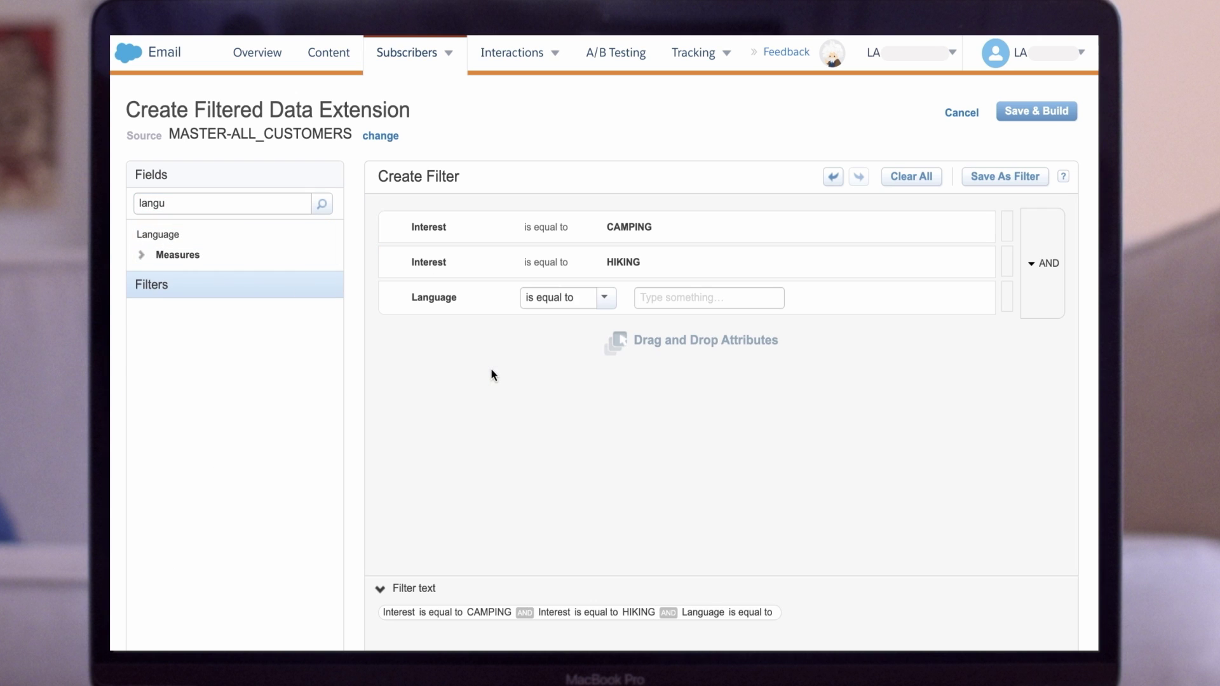
drag(159, 234, 466, 420)
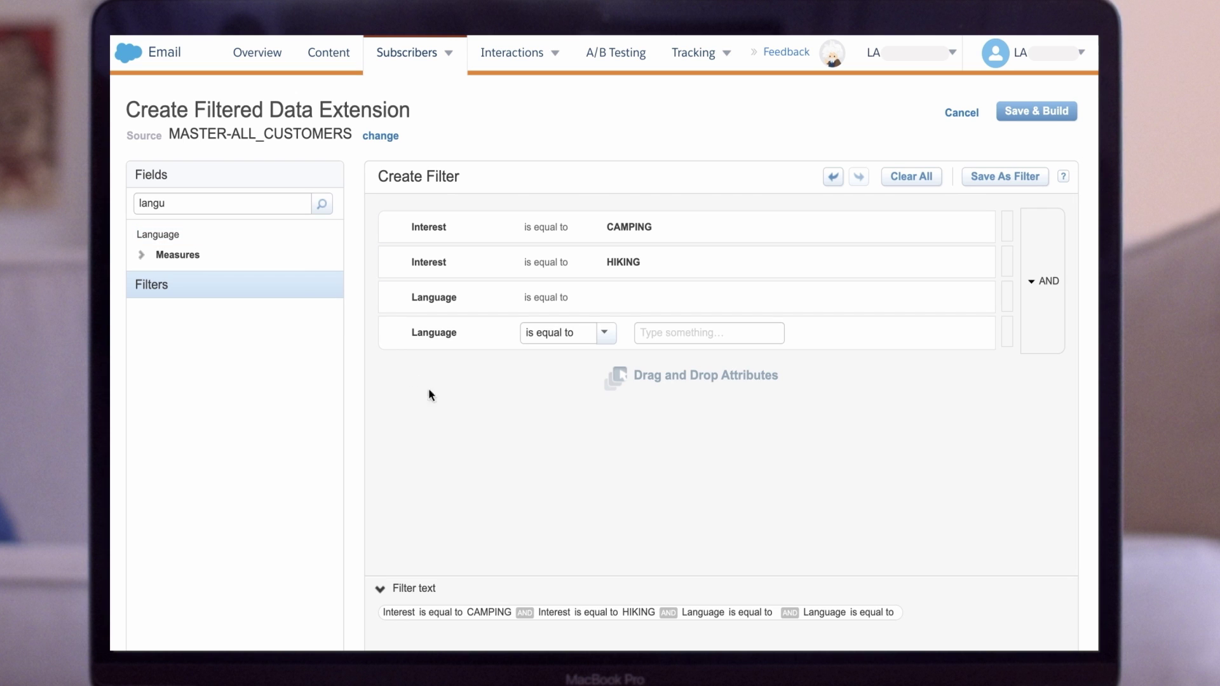
click(396, 301)
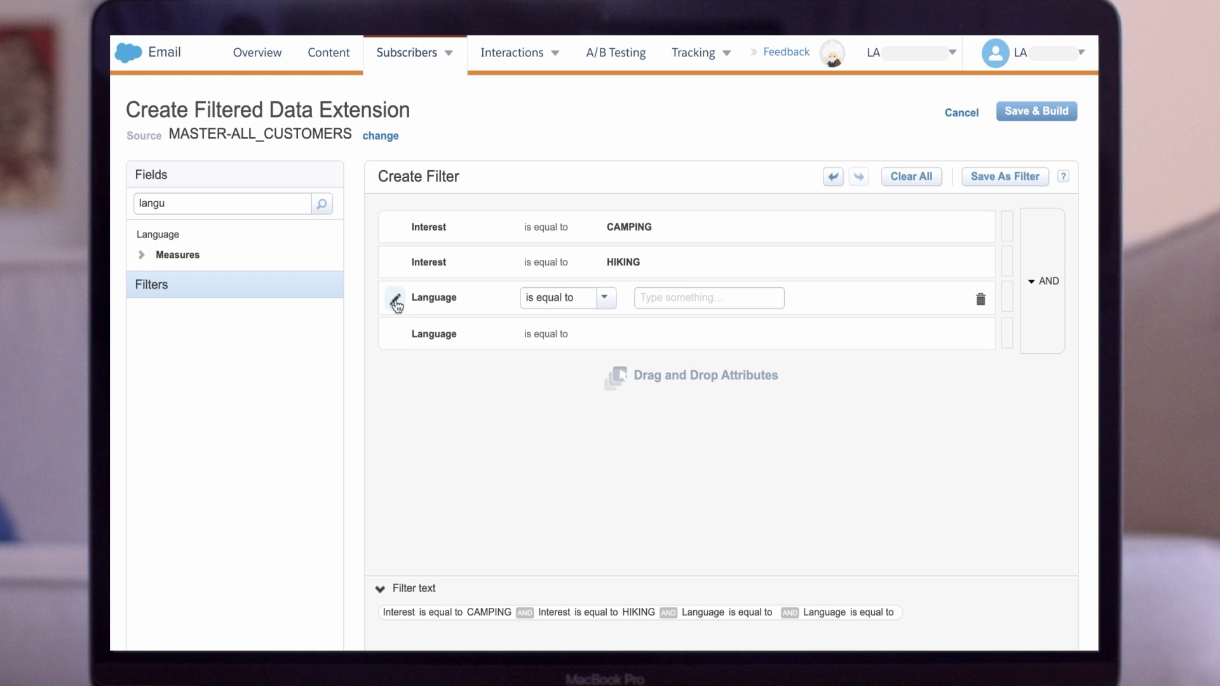
click(664, 297)
text(ENGLISH)
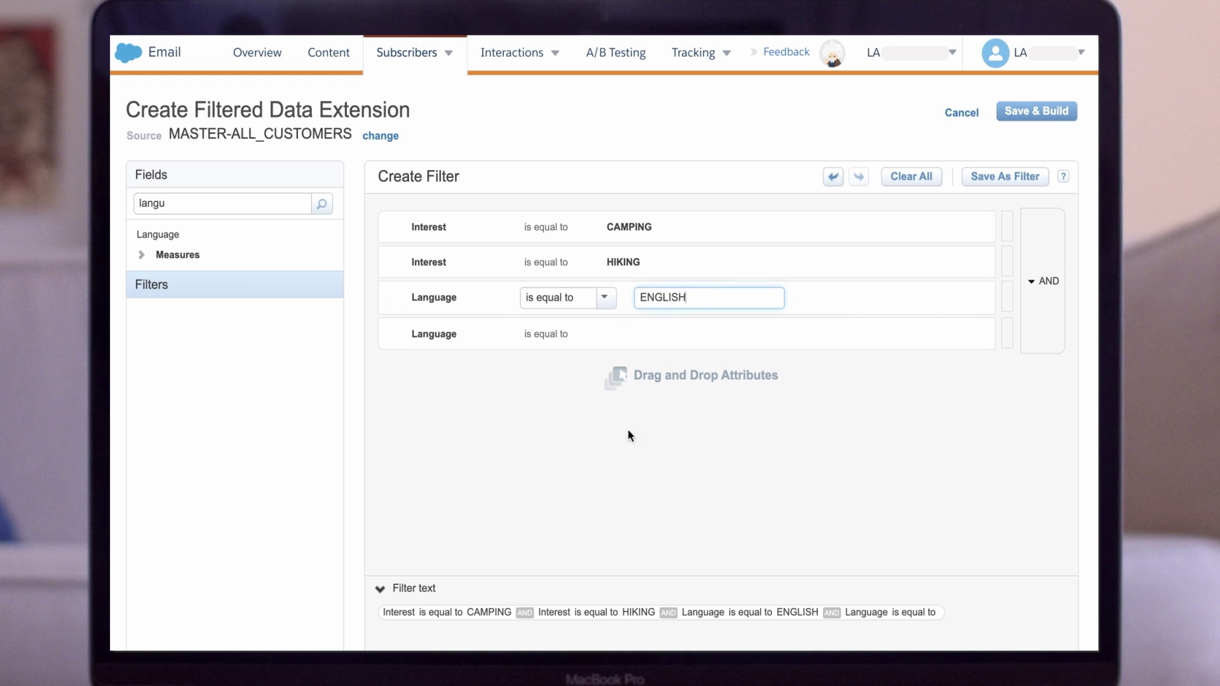
click(635, 422)
click(396, 337)
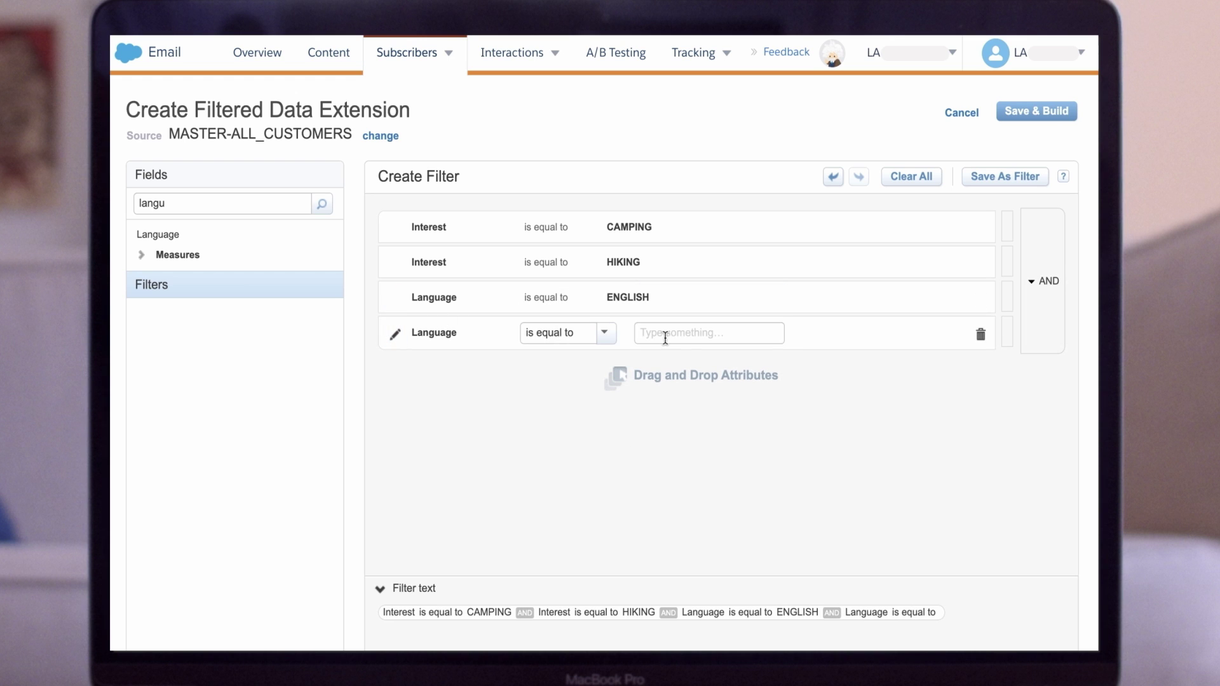
click(664, 333)
text(EN)
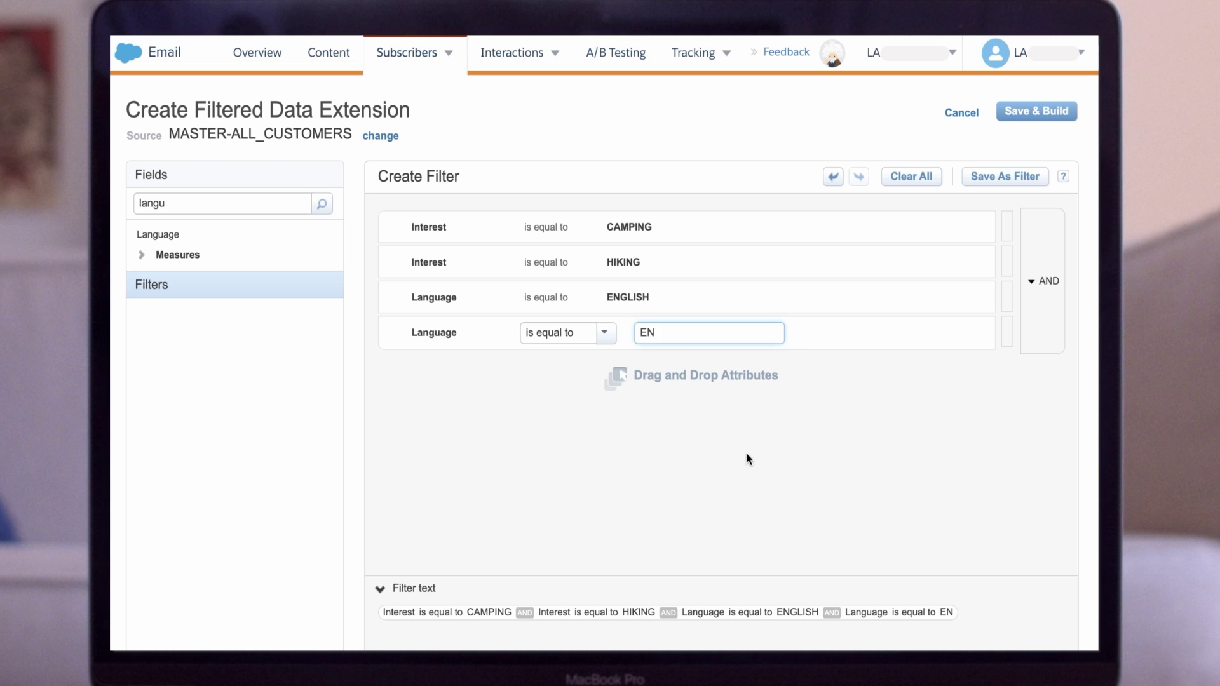
click(745, 458)
- Group the Language pair and the Interest pair, each joined by OR, and review the summary
drag(1007, 291, 1005, 318)
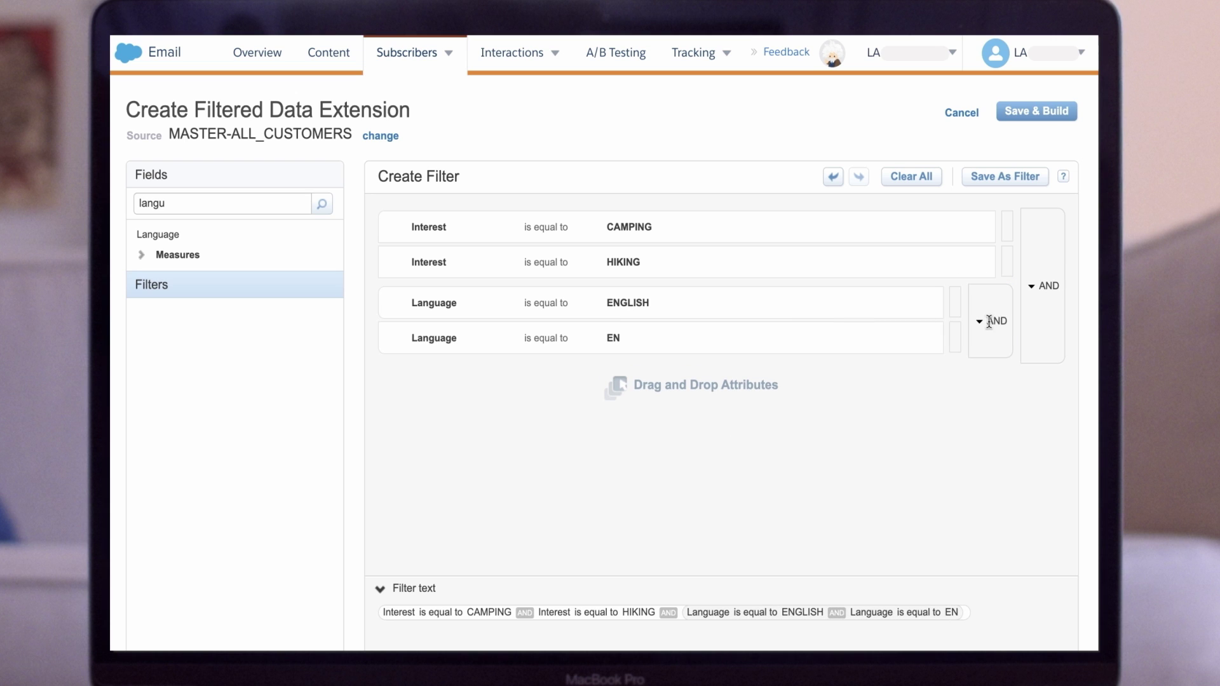
click(996, 321)
drag(1006, 227, 1011, 257)
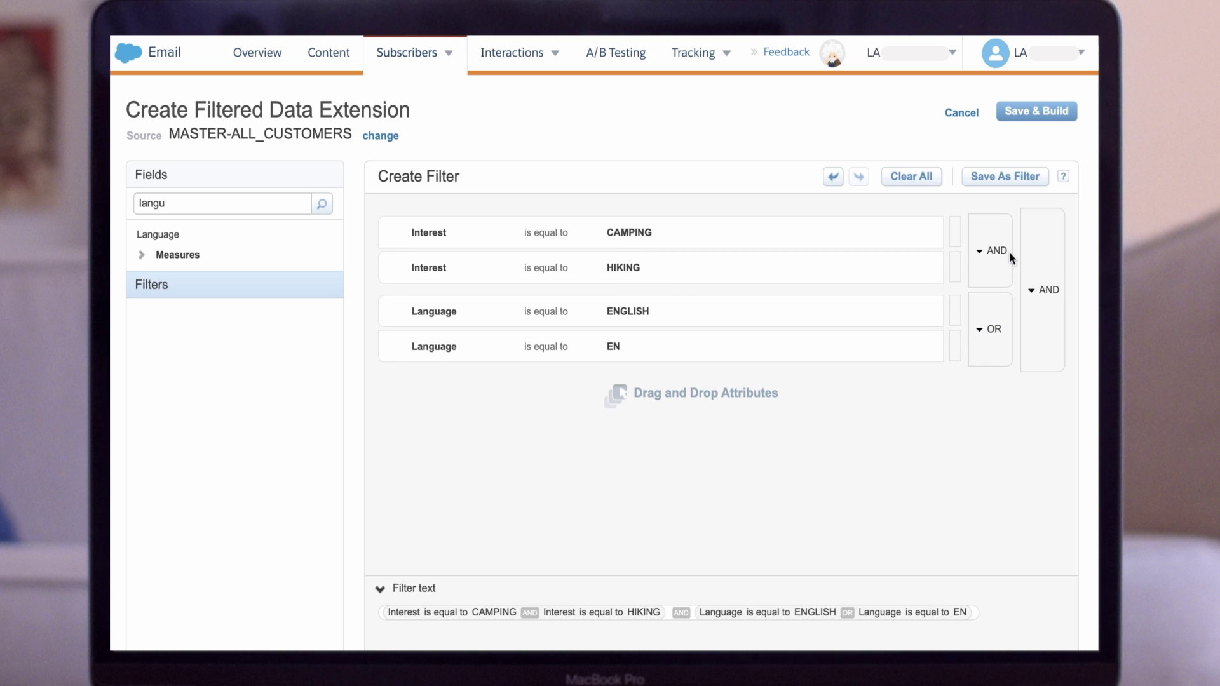
click(997, 250)
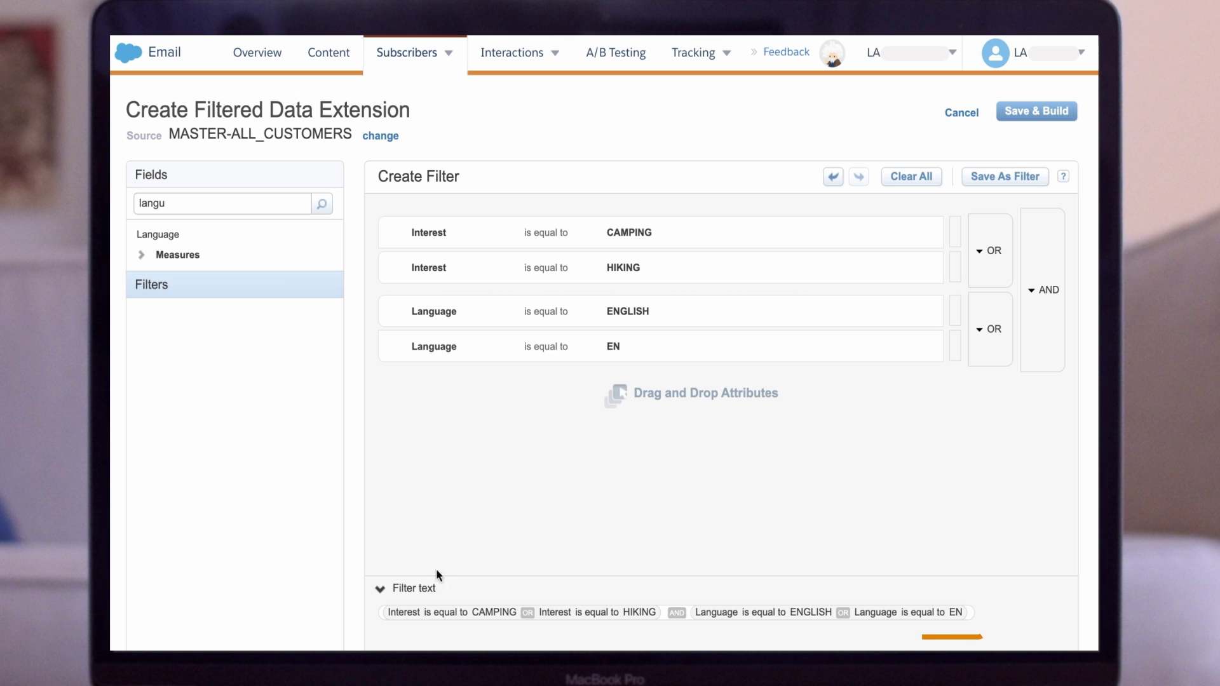
drag(436, 588, 393, 587)
click(403, 549)
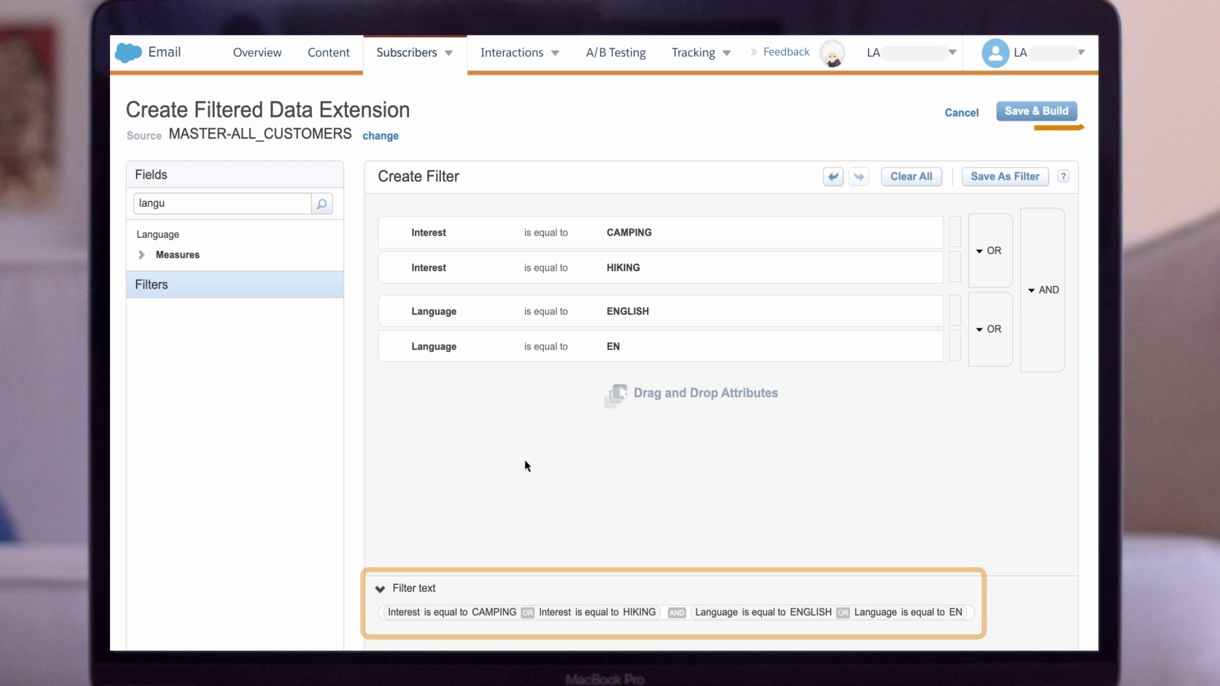
- Save and build Newsletter_Camping_EN_W1 in 03 - Campaigns > 03A > Newsletter, confirming 10804 records
click(1031, 117)
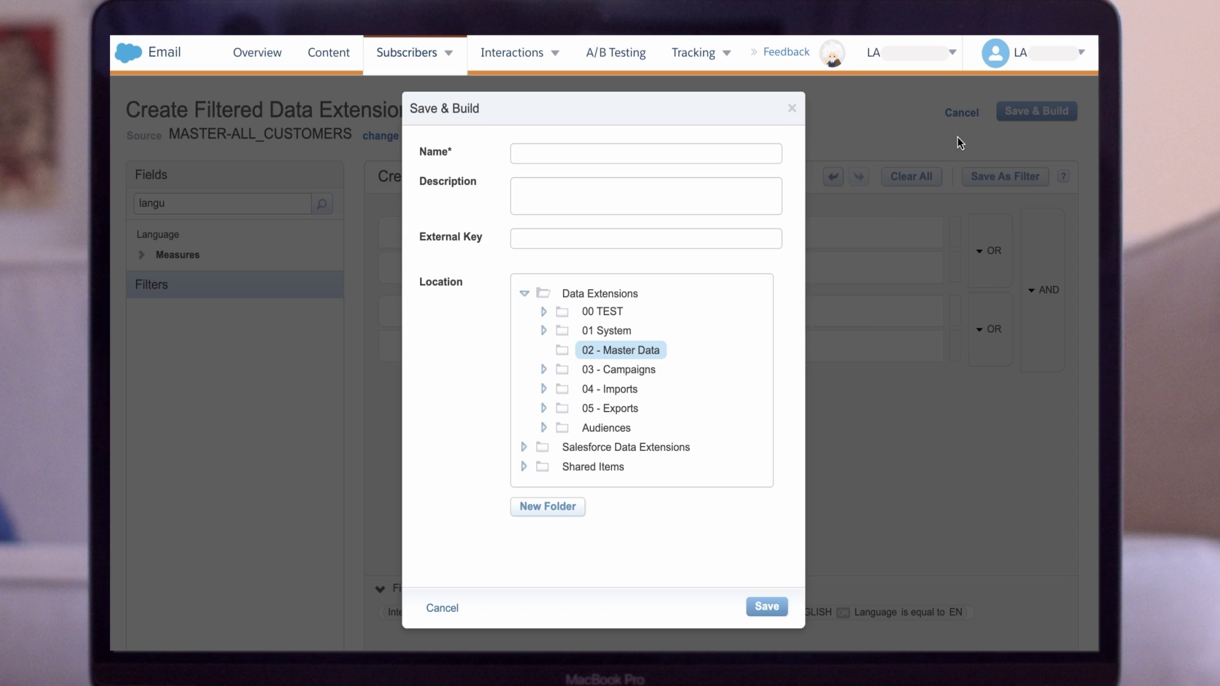
click(593, 153)
text(Newsletter_Camping_EN_W1)
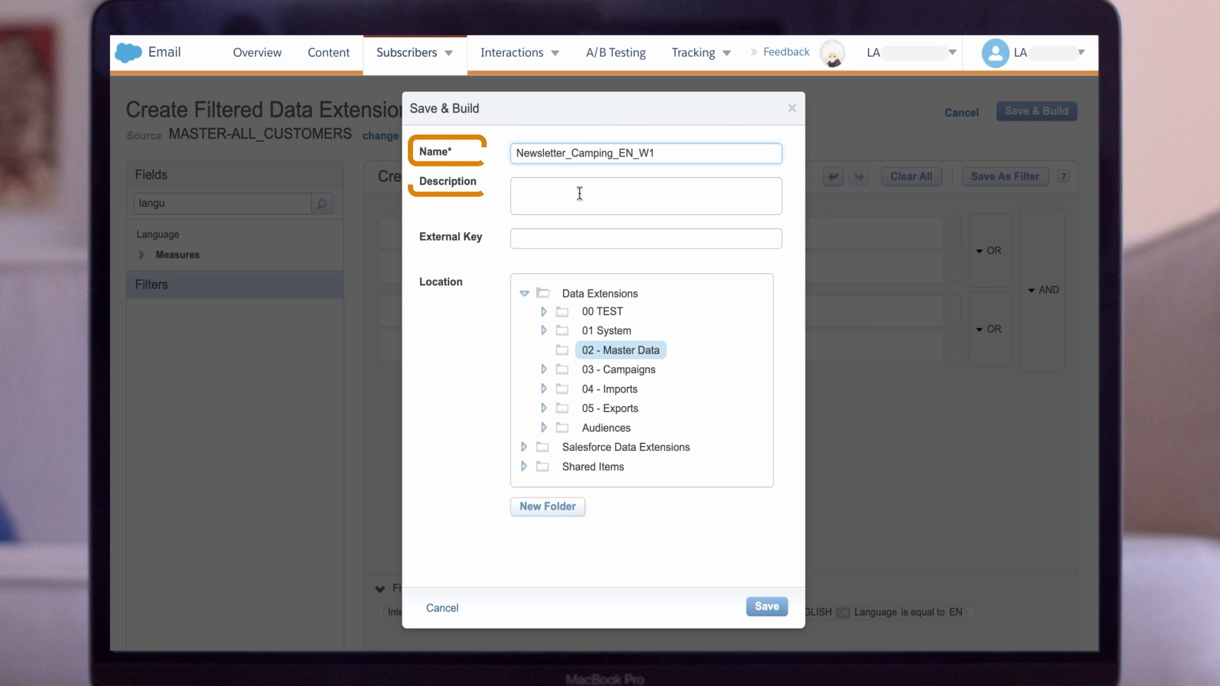
click(576, 190)
click(543, 369)
click(564, 385)
click(583, 403)
scroll(621, 449, down, 2)
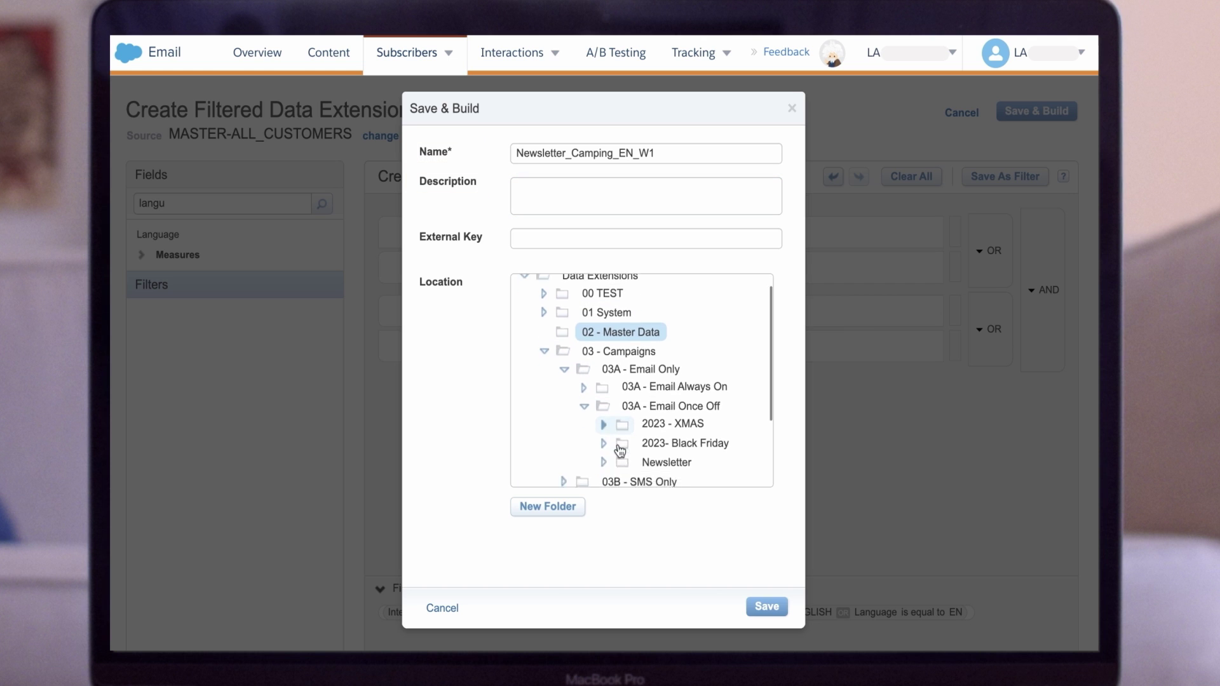
click(664, 432)
click(766, 607)
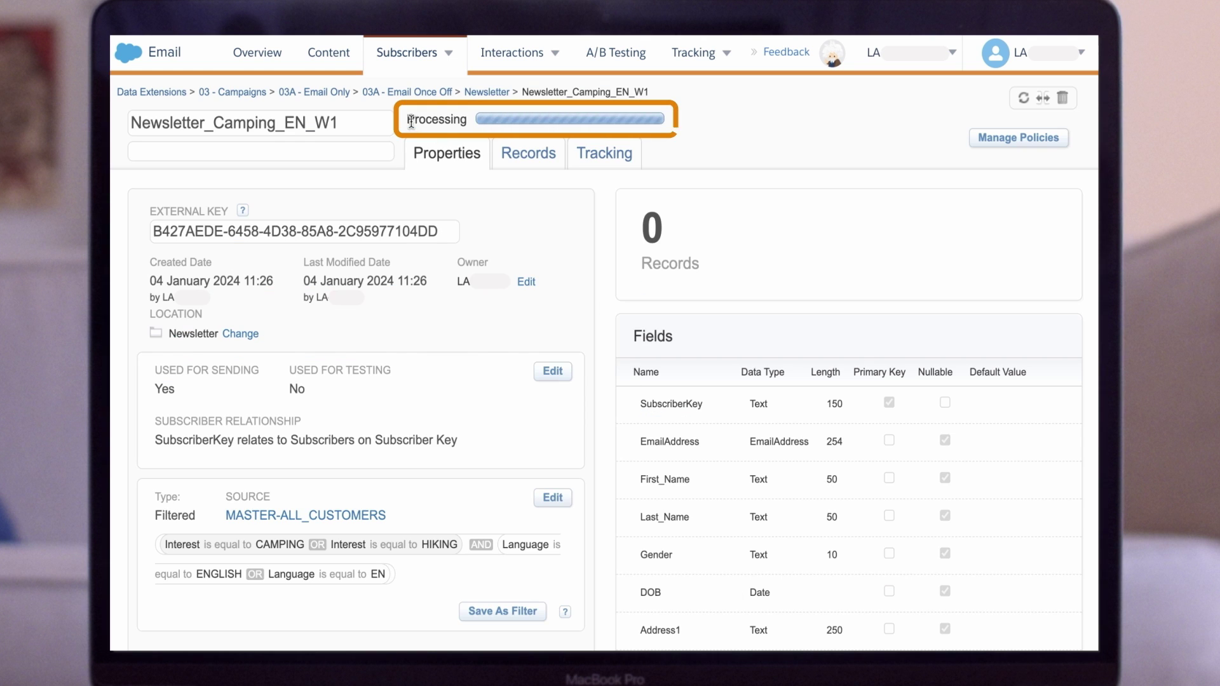
drag(407, 120, 464, 122)
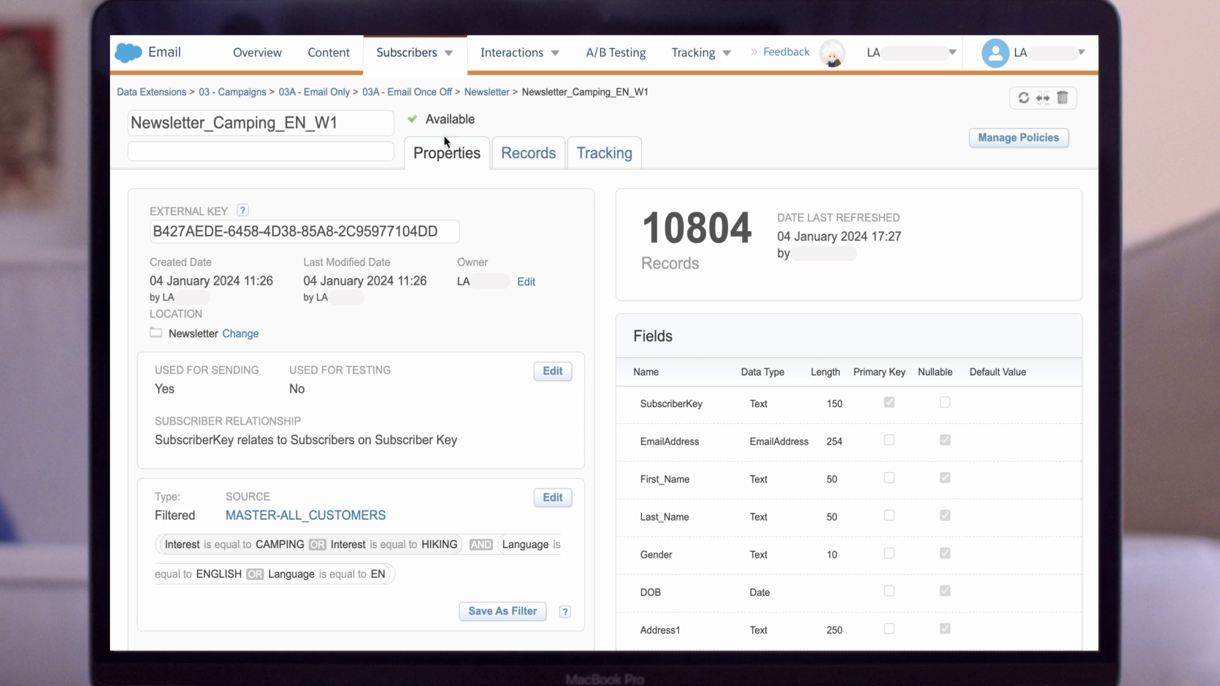
double_click(675, 227)
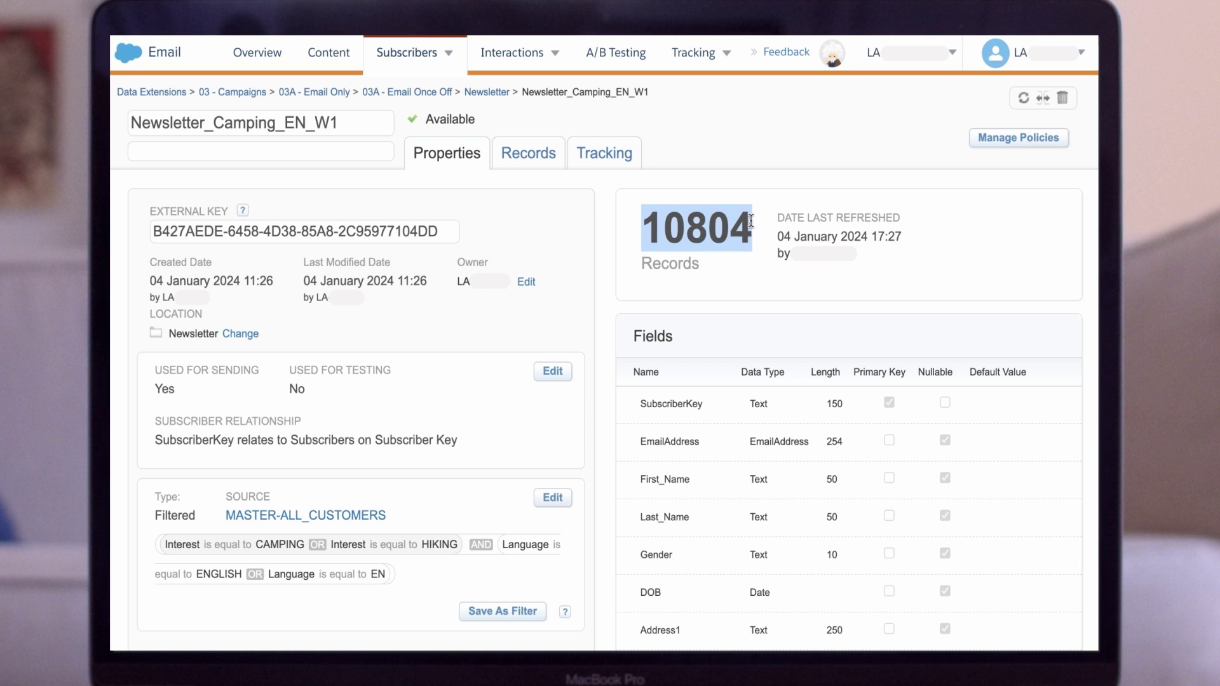
- Clear the highlight on the 10804 record count
click(762, 212)
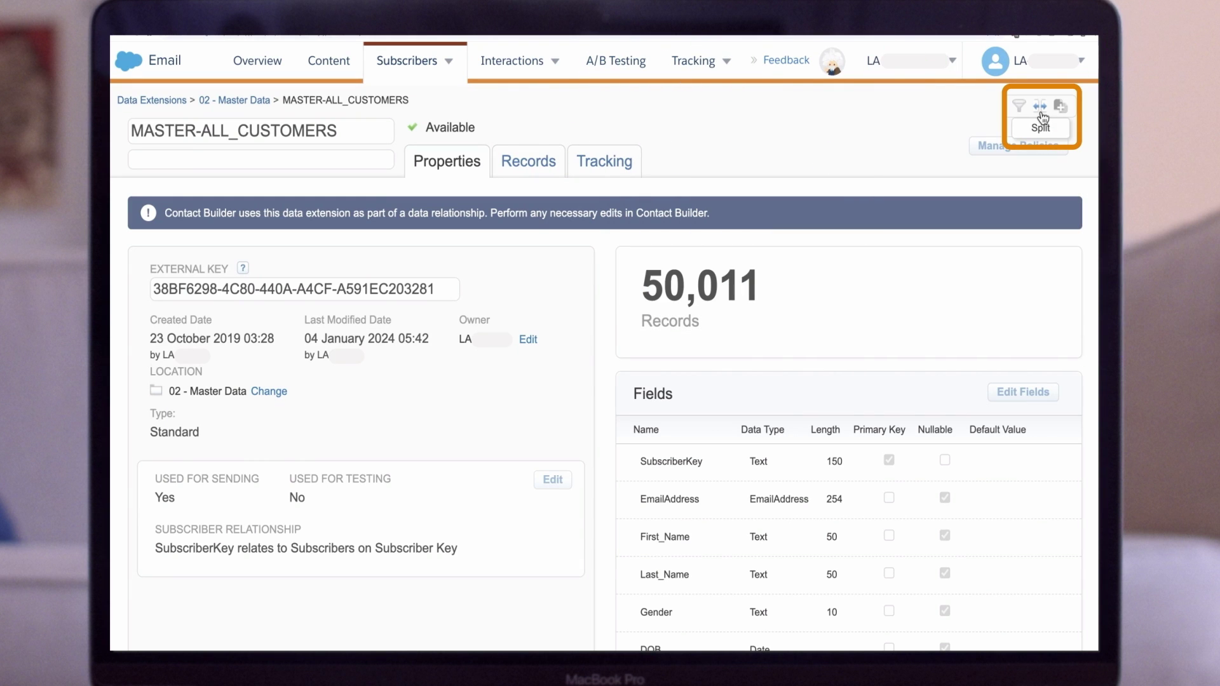
- Create a 50% random split of MASTER-ALL_CUSTOMERS and save and build it
click(1040, 110)
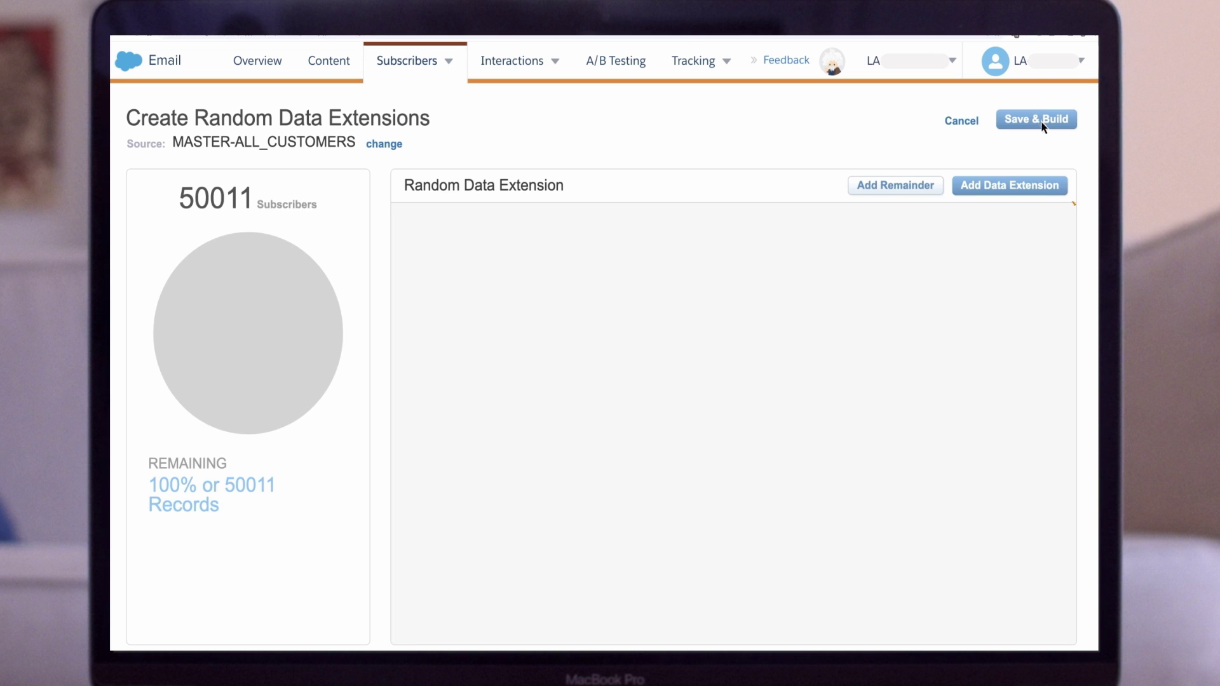
click(1061, 187)
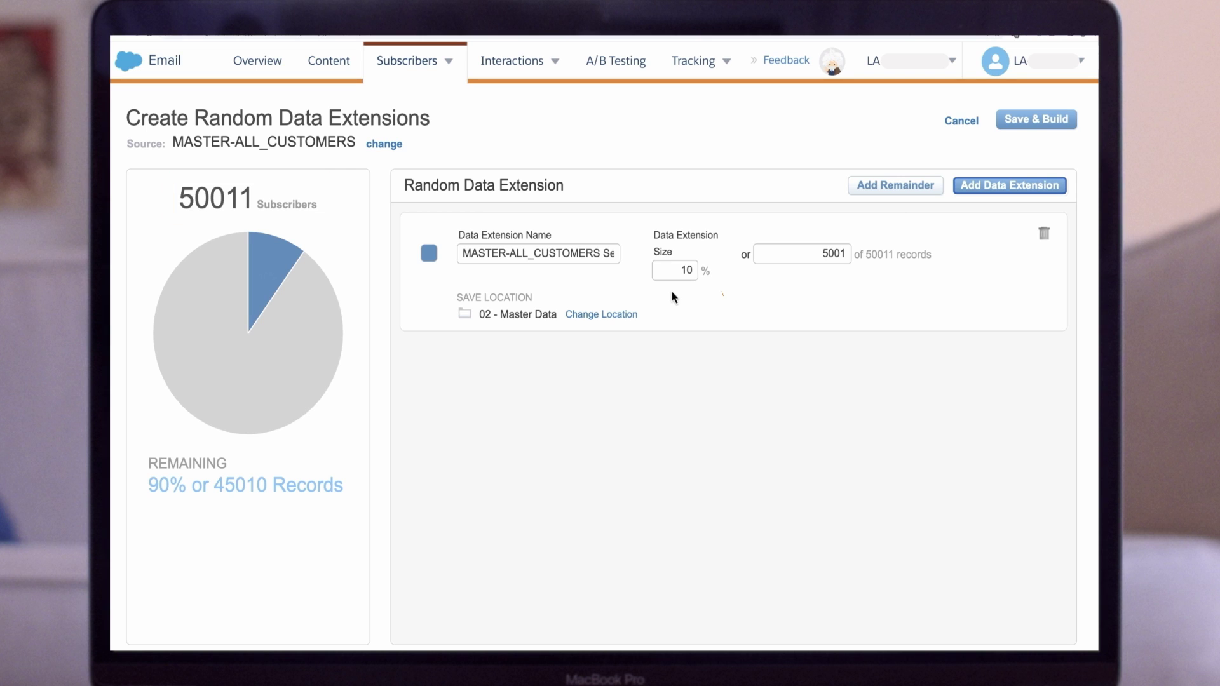
drag(663, 271, 705, 270)
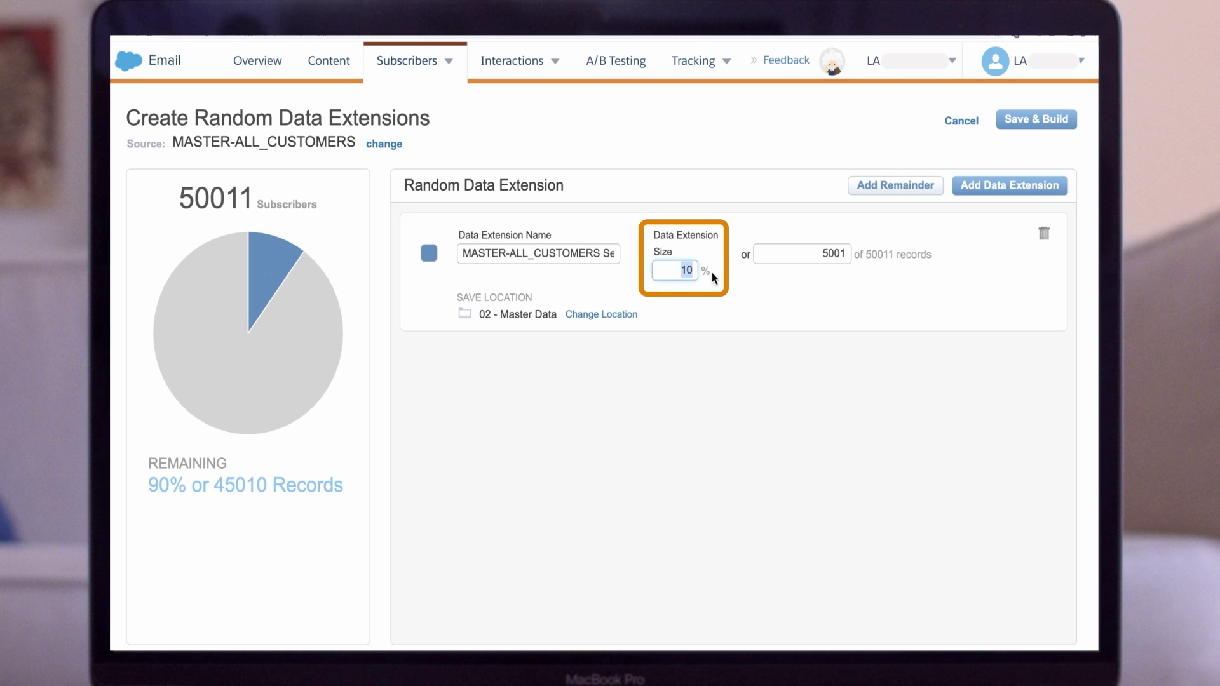
click(710, 331)
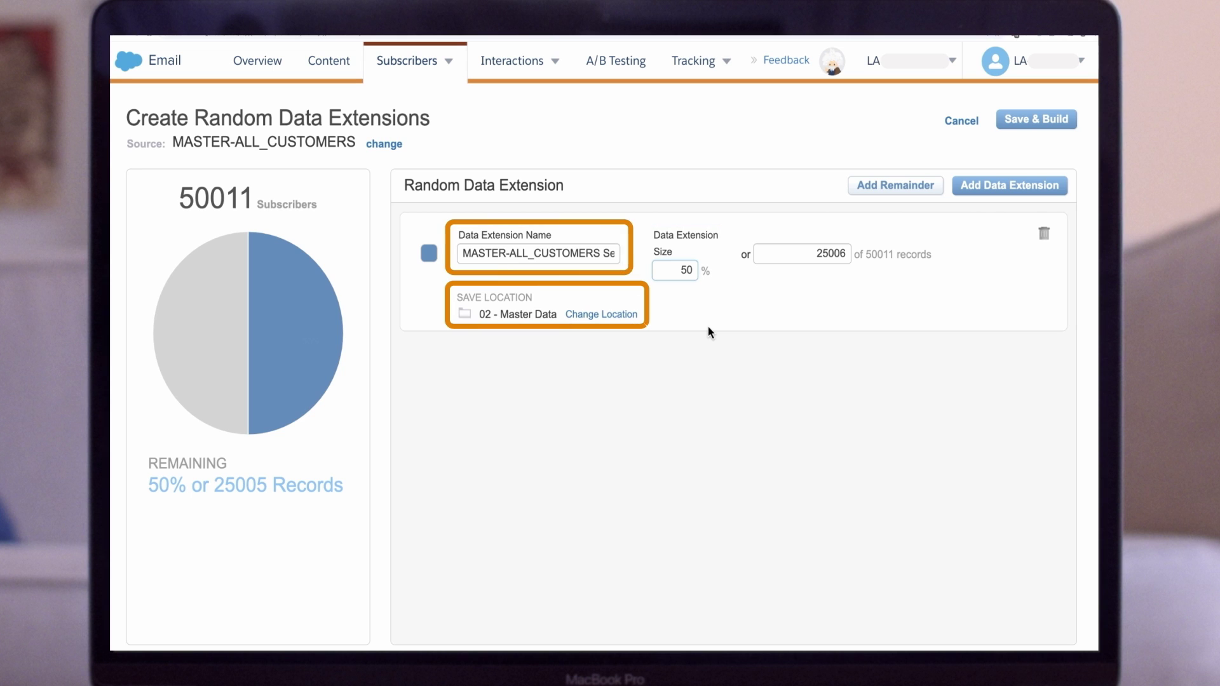
click(1042, 123)
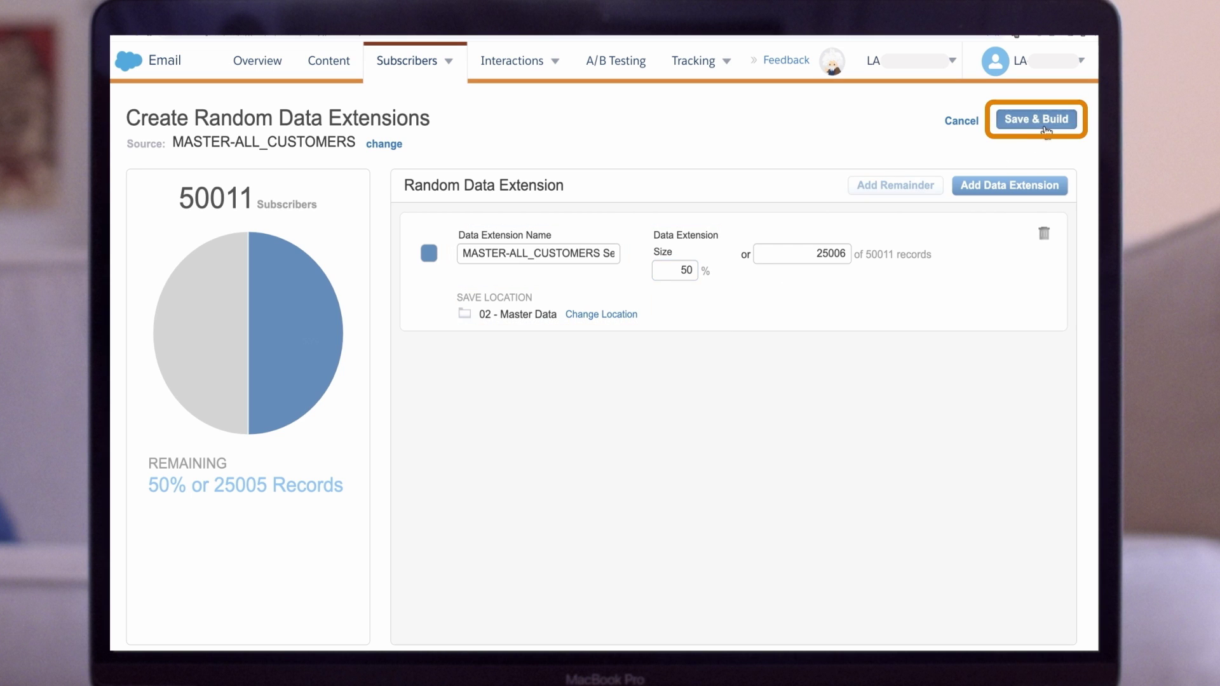